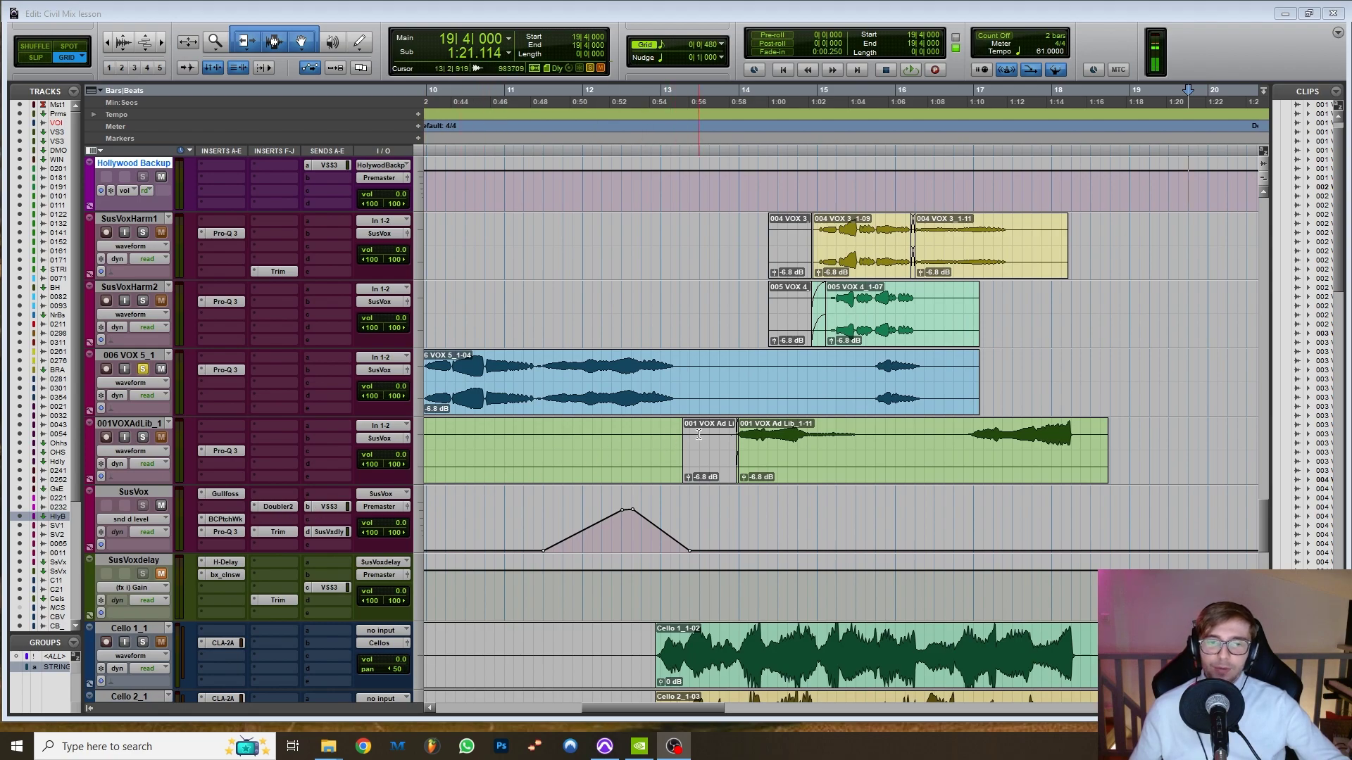
# - Play the doubled SusVox passage from just before bar 12
pyautogui.click(590, 93)
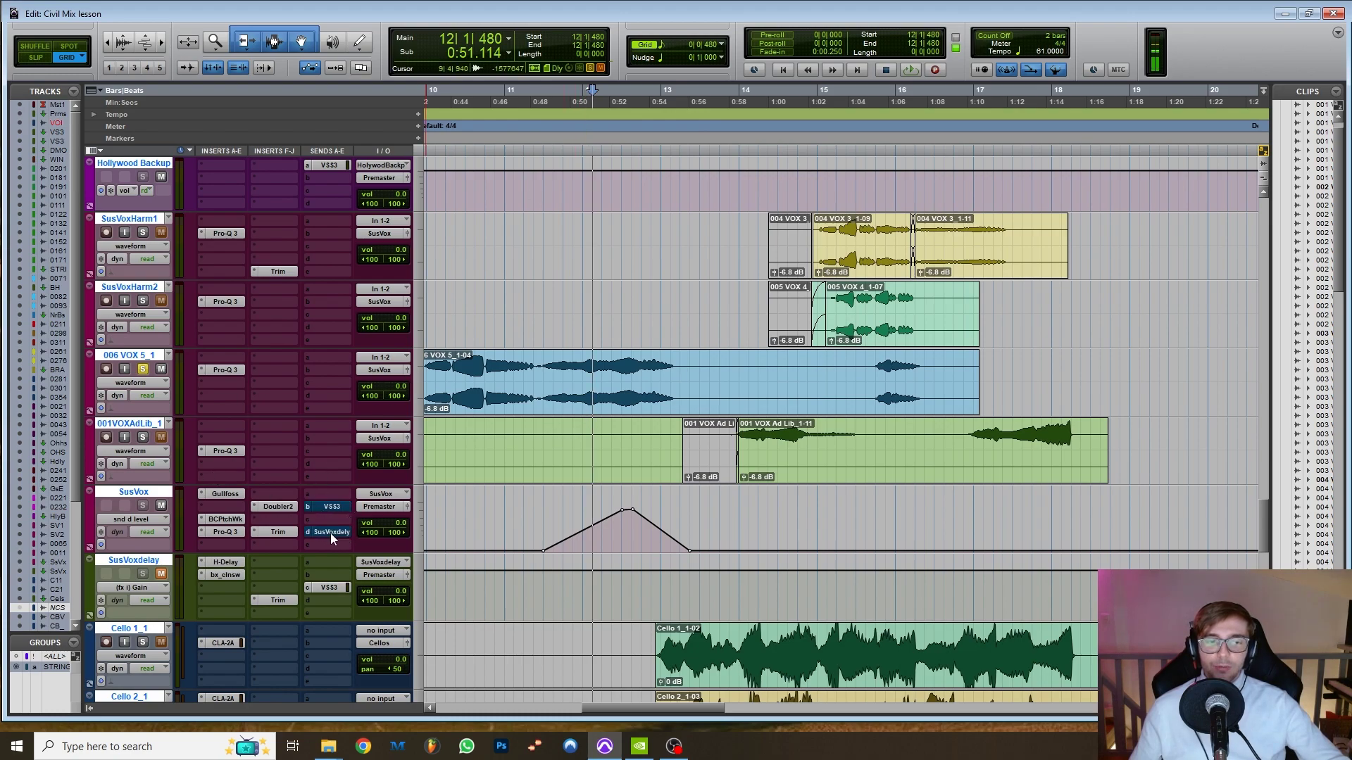
pyautogui.click(286, 507)
pyautogui.click(573, 93)
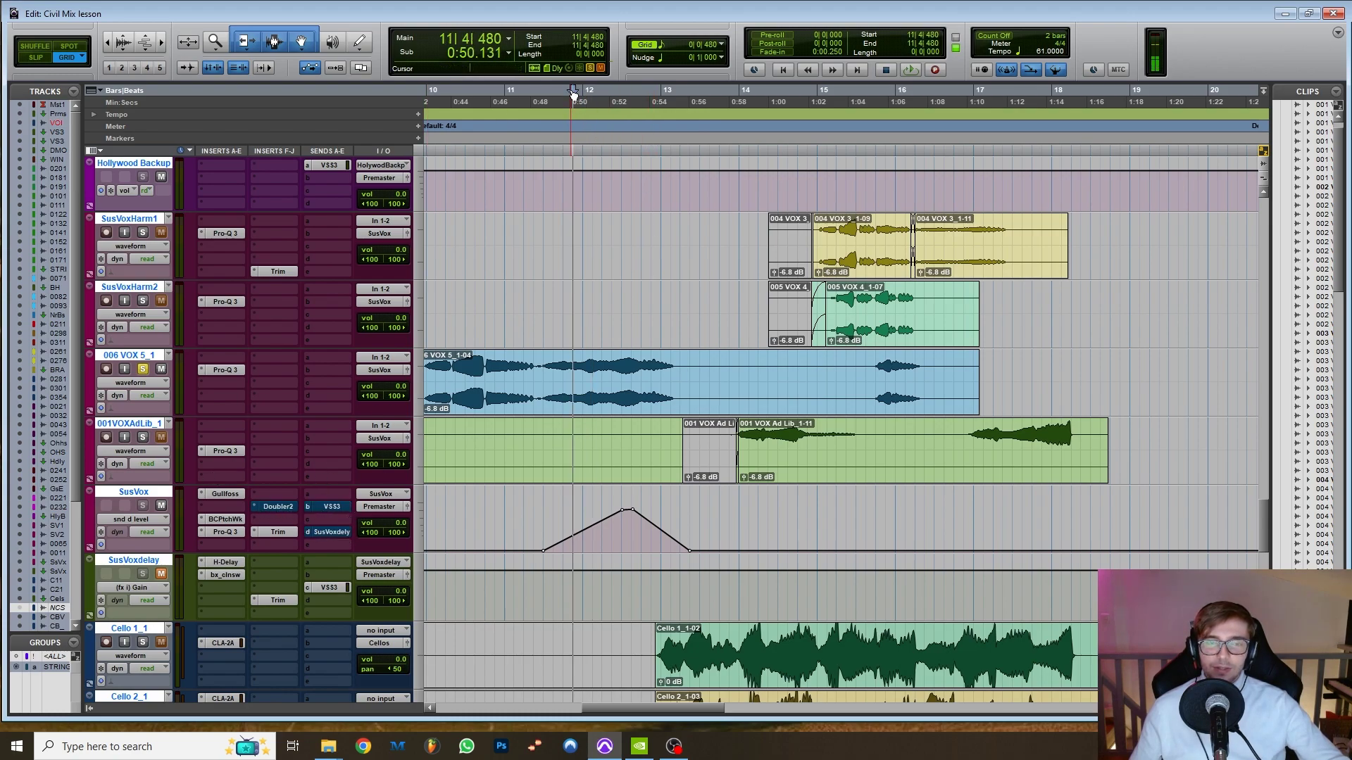
pyautogui.press('space')
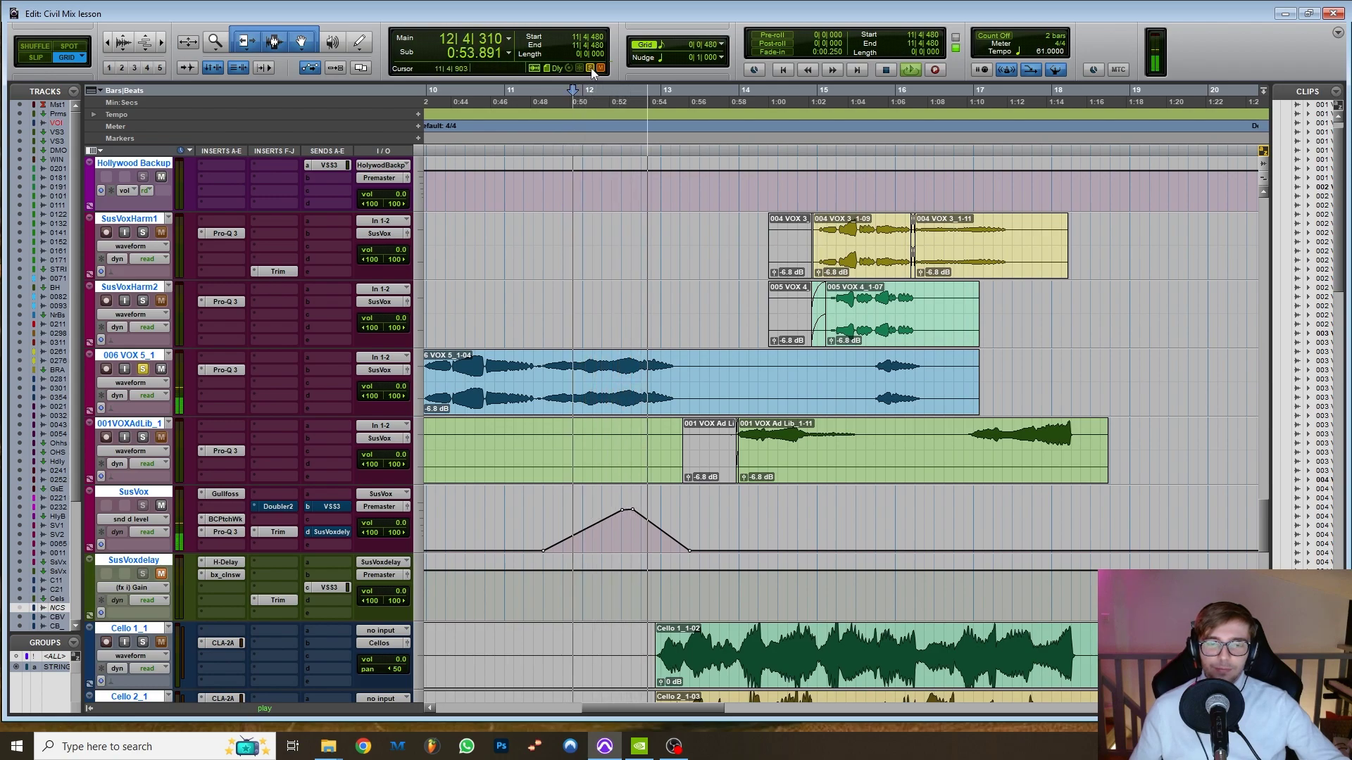
pyautogui.press('space')
# - Unsolo 006 VOX 5 and replay from 11|4|480 with the full mix, zoomed out
pyautogui.click(590, 68)
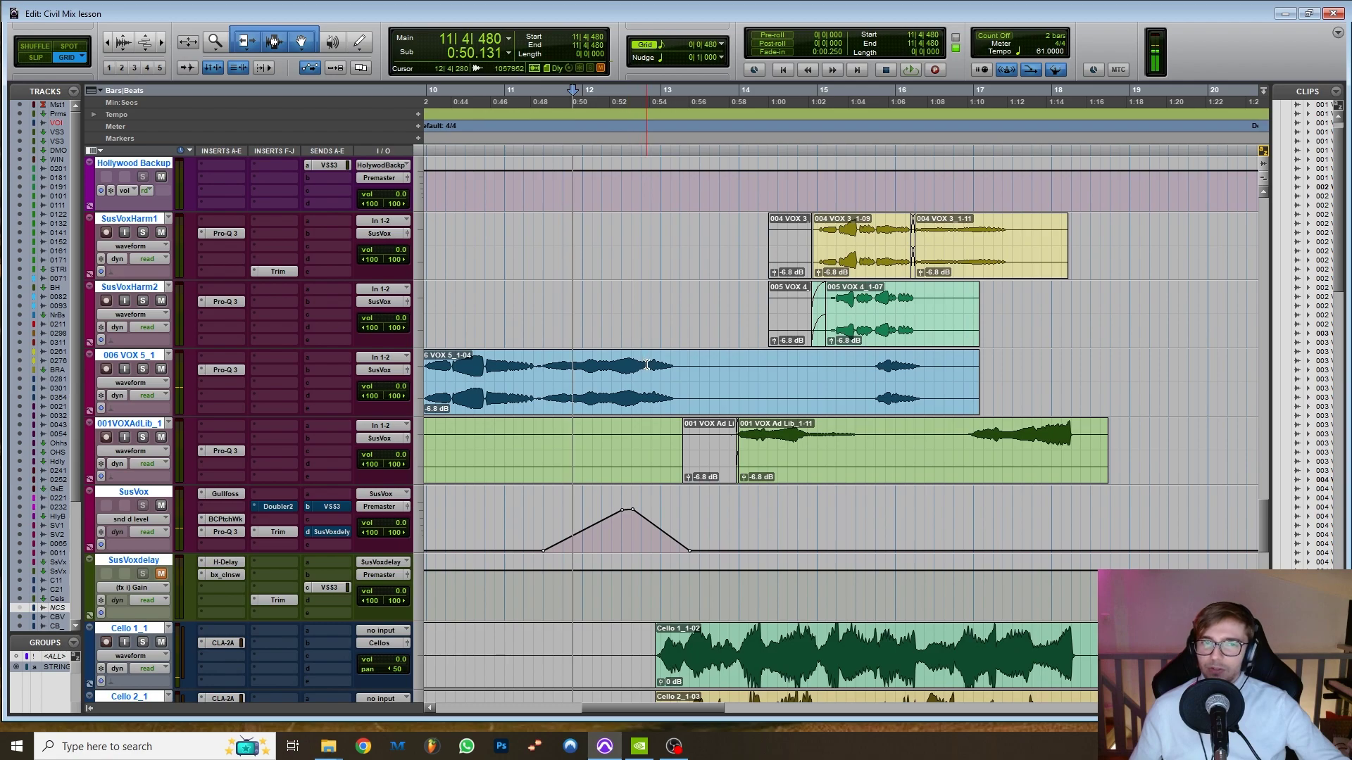
pyautogui.press('space')
pyautogui.press('space')
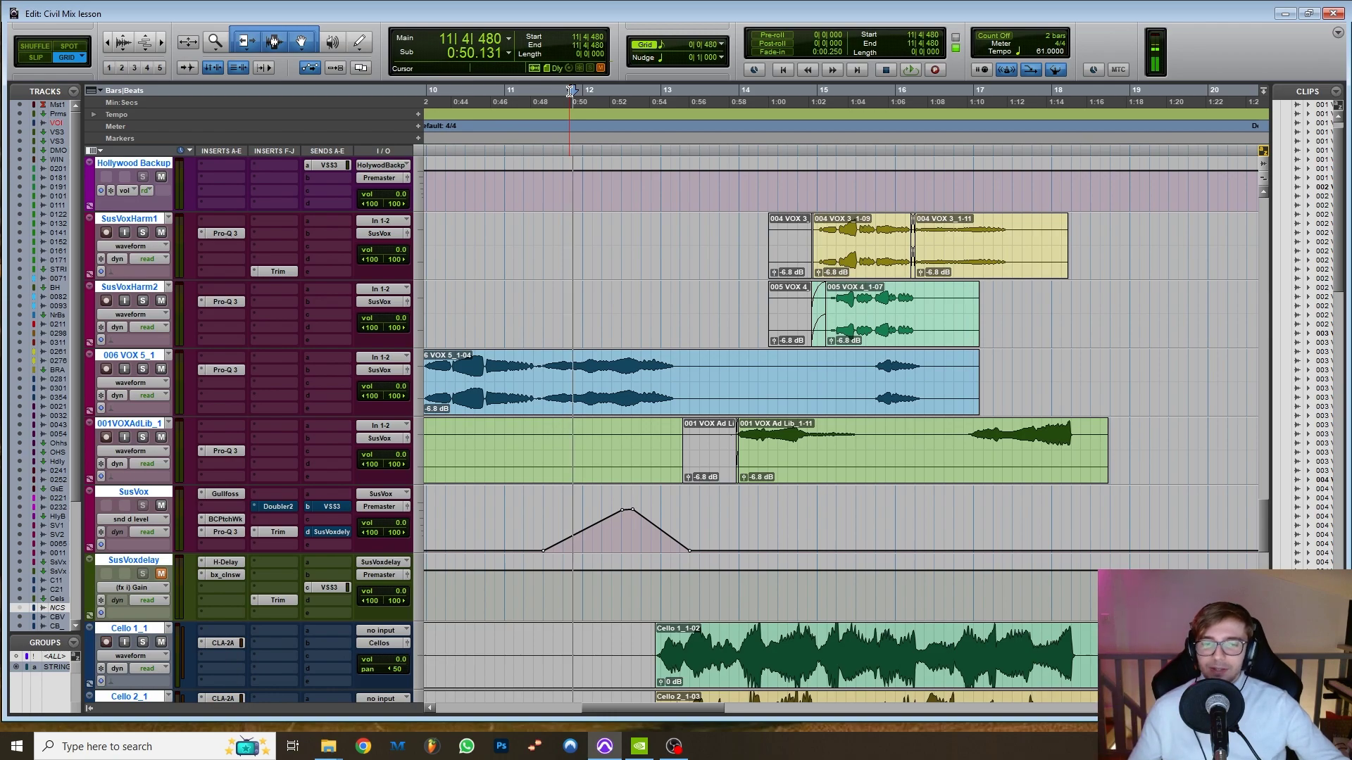
pyautogui.press('space')
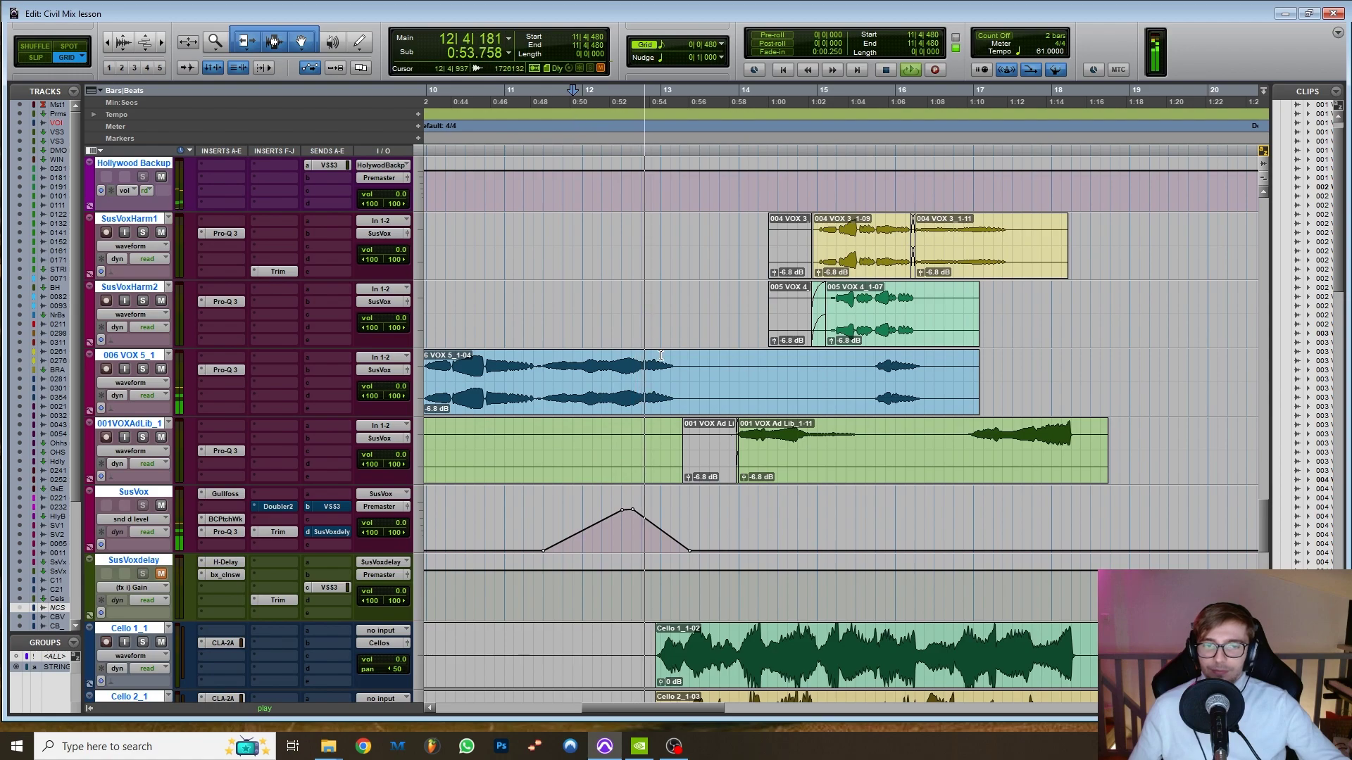
pyautogui.hotkey('ctrl', '[')
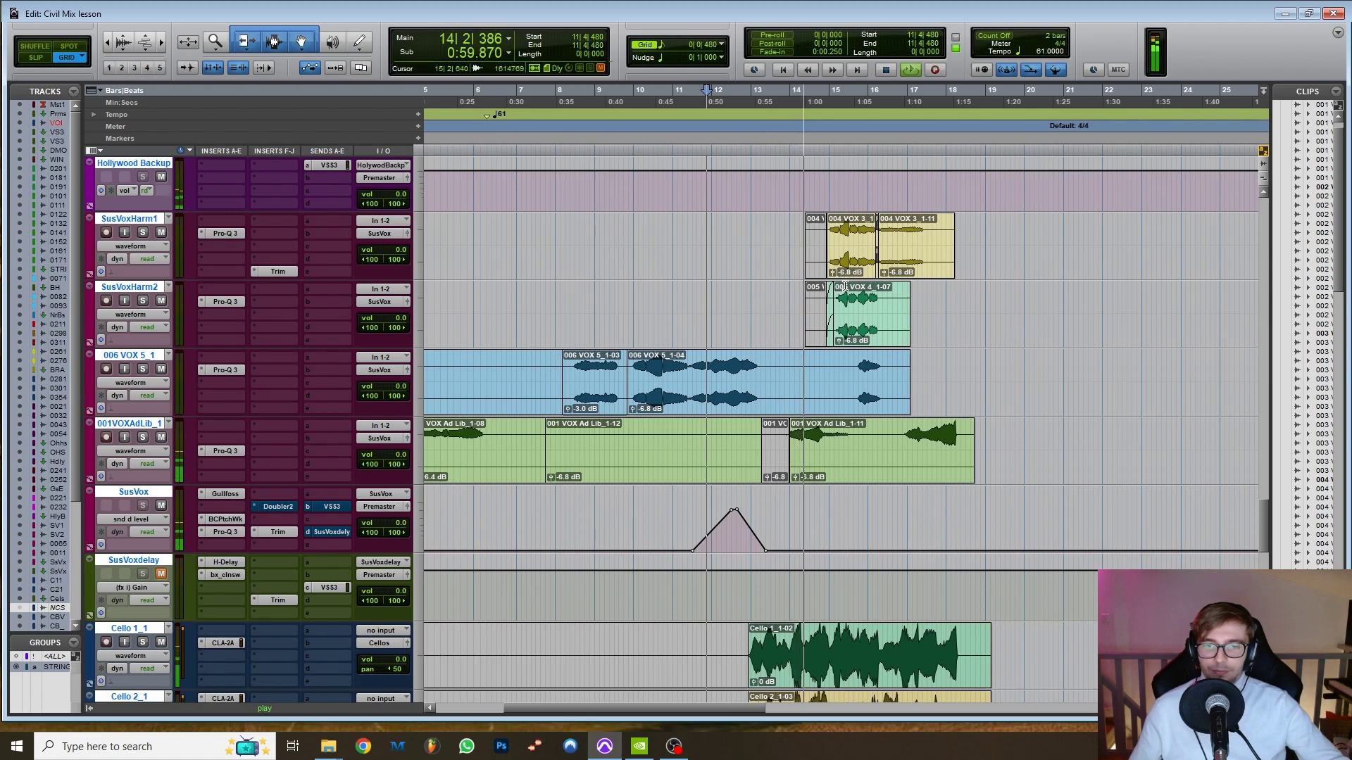
# - Zoom in on the vocal clips and play the section from bar 10
pyautogui.press('space')
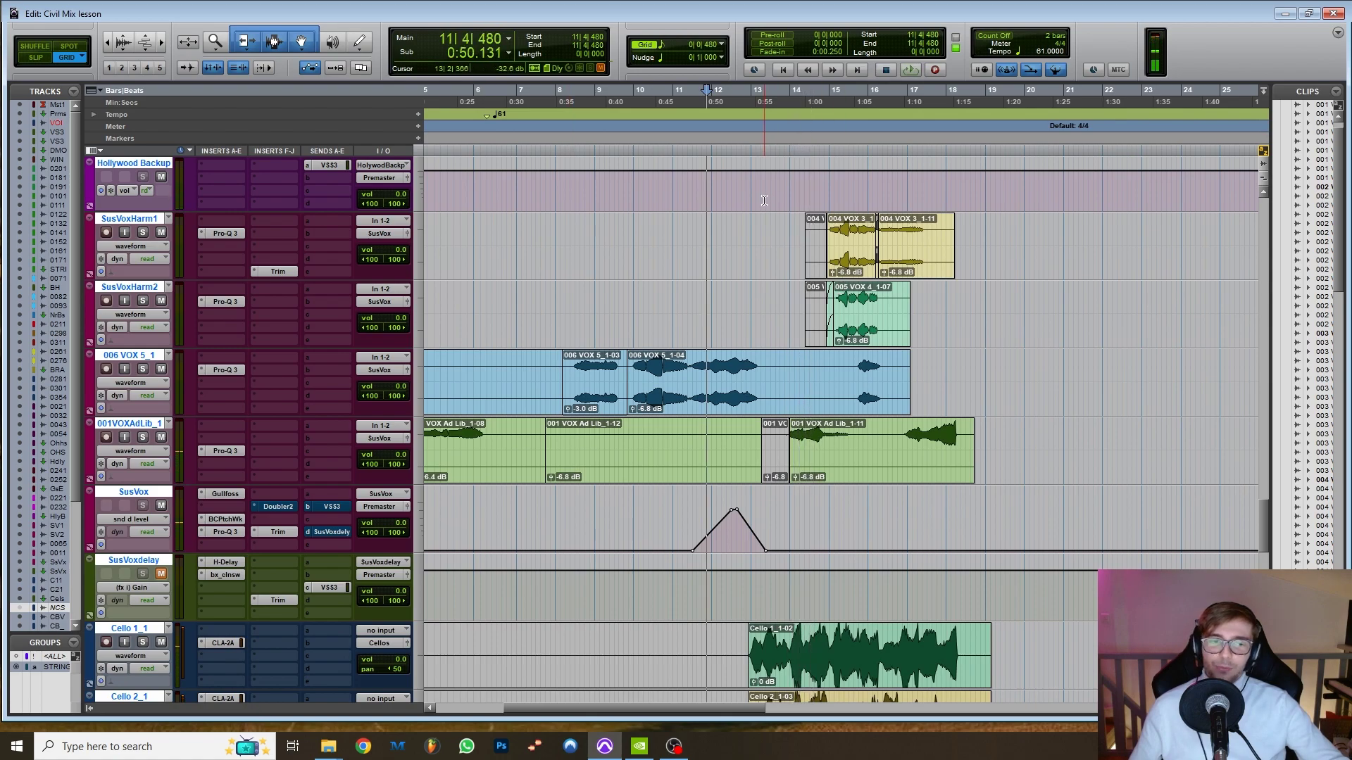
pyautogui.hotkey('ctrl', ']')
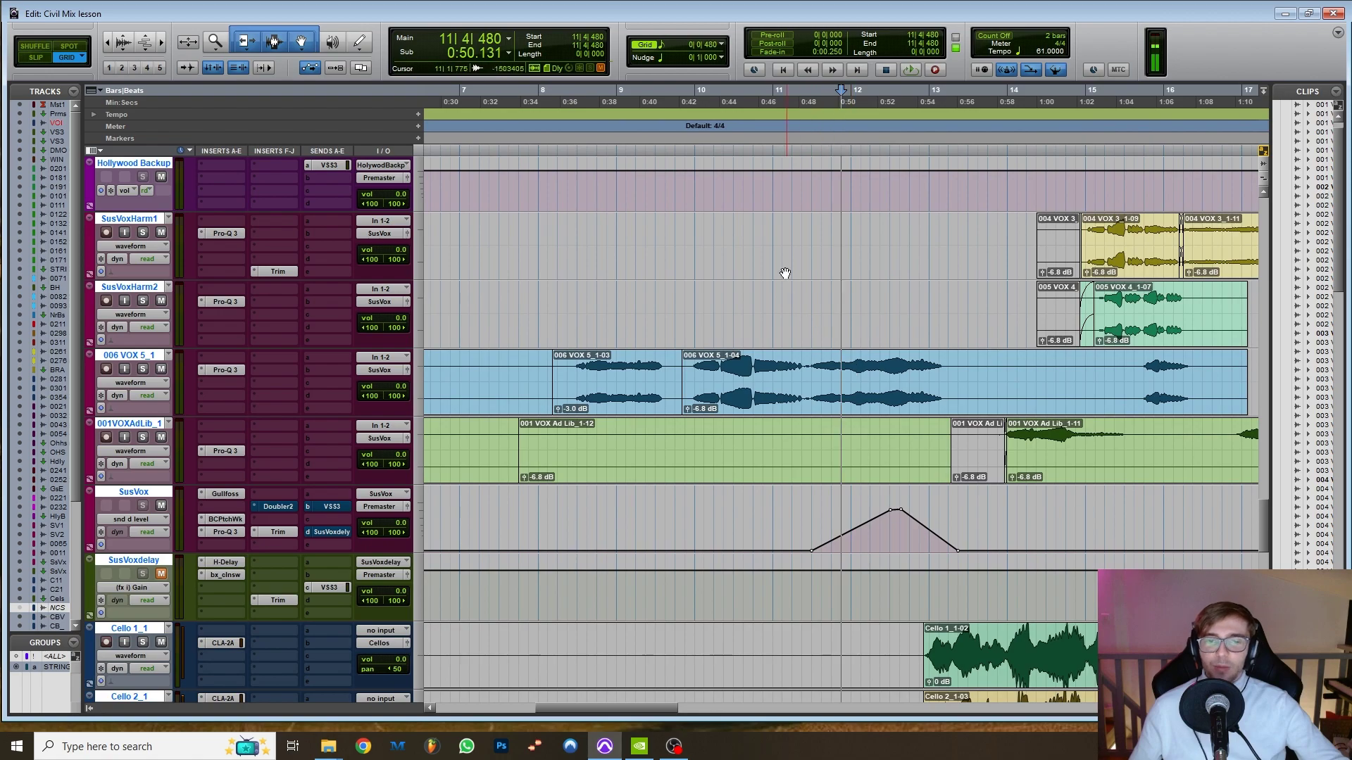
pyautogui.click(691, 89)
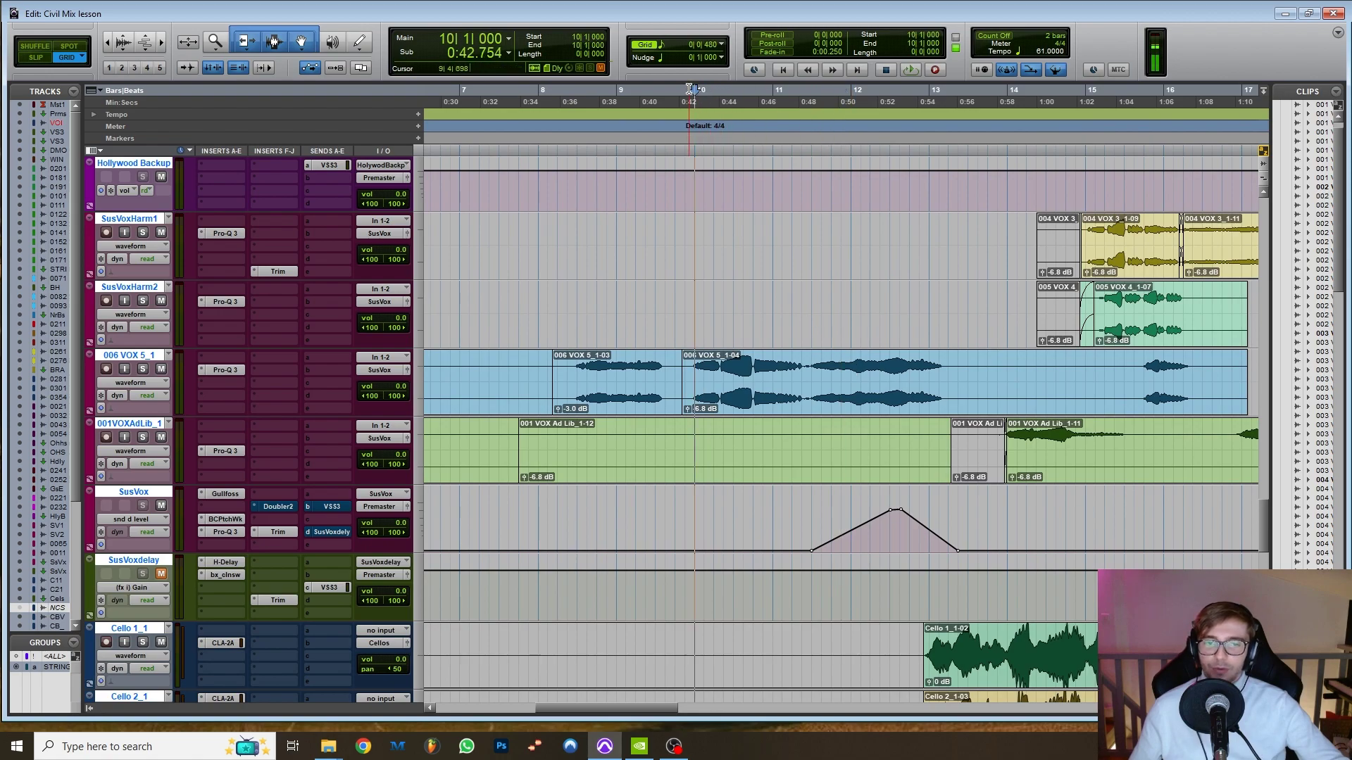
pyautogui.press('space')
pyautogui.press('space')
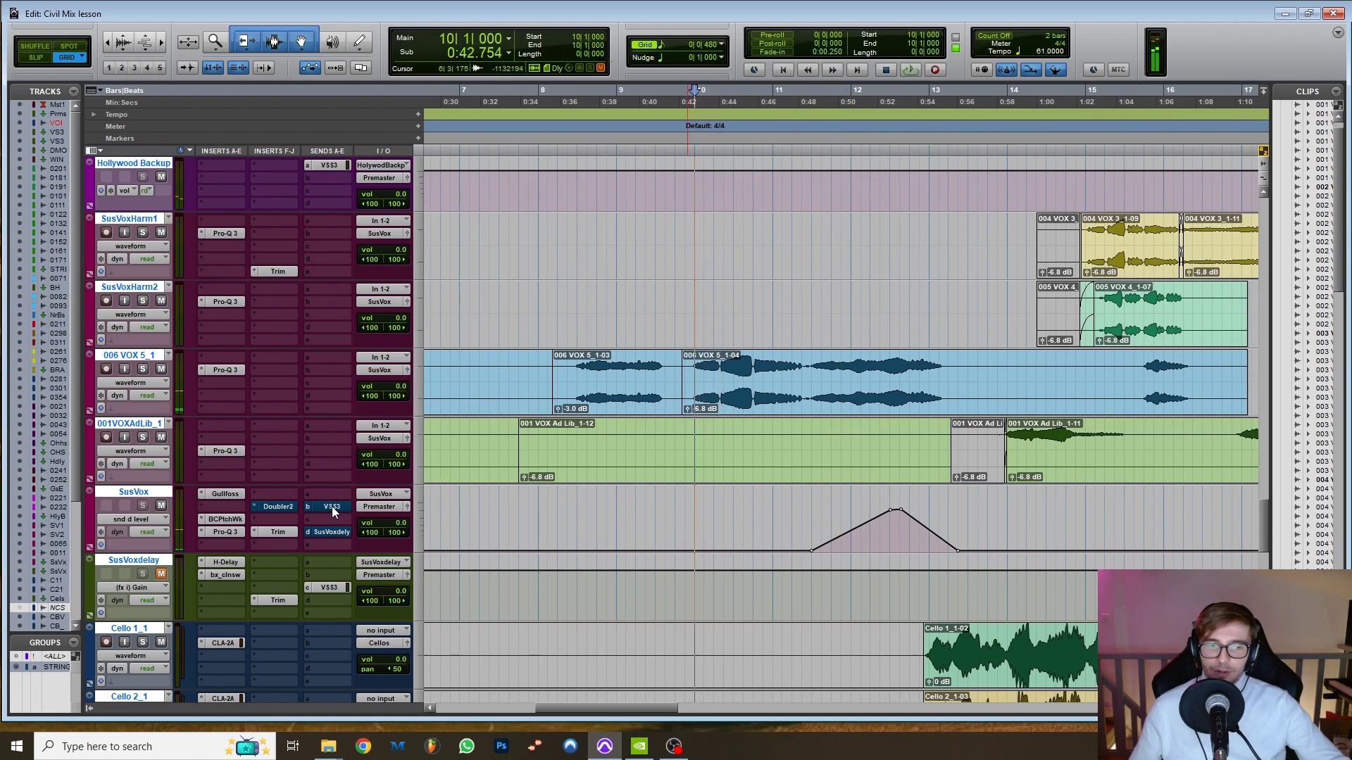
pyautogui.press('space')
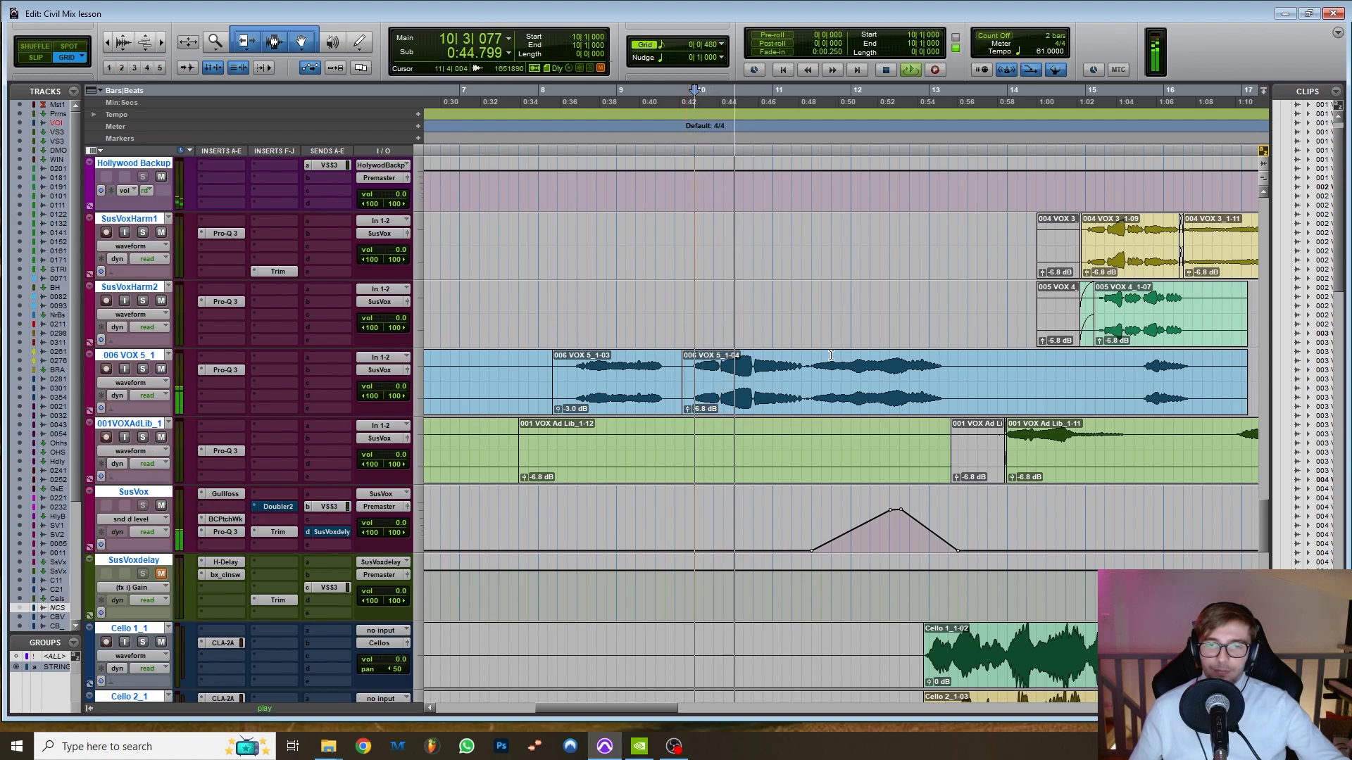
pyautogui.hotkey('ctrl', ']')
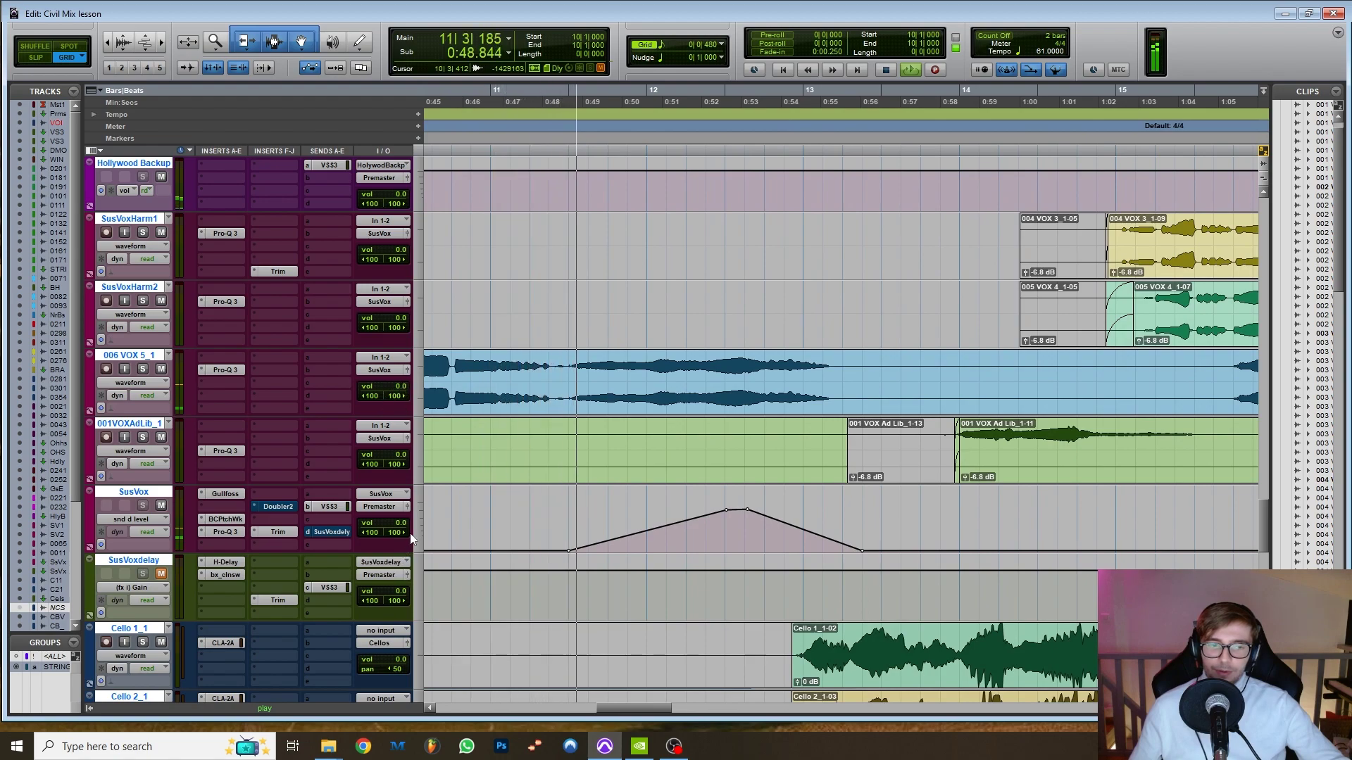
# - Raise the SusVox track volume to +4.2 dB
pyautogui.moveTo(402, 523); pyautogui.dragTo(407, 514)
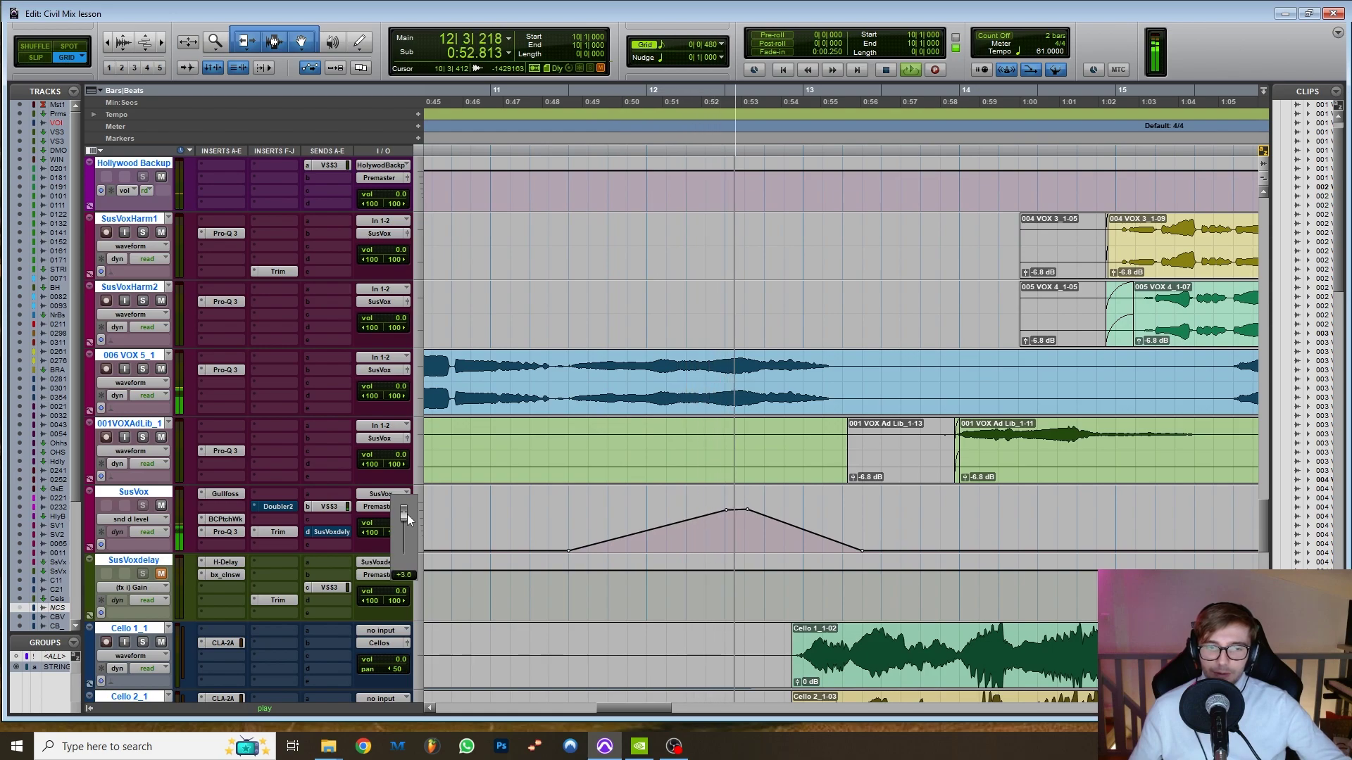
pyautogui.moveTo(407, 514); pyautogui.dragTo(413, 513)
pyautogui.press('space')
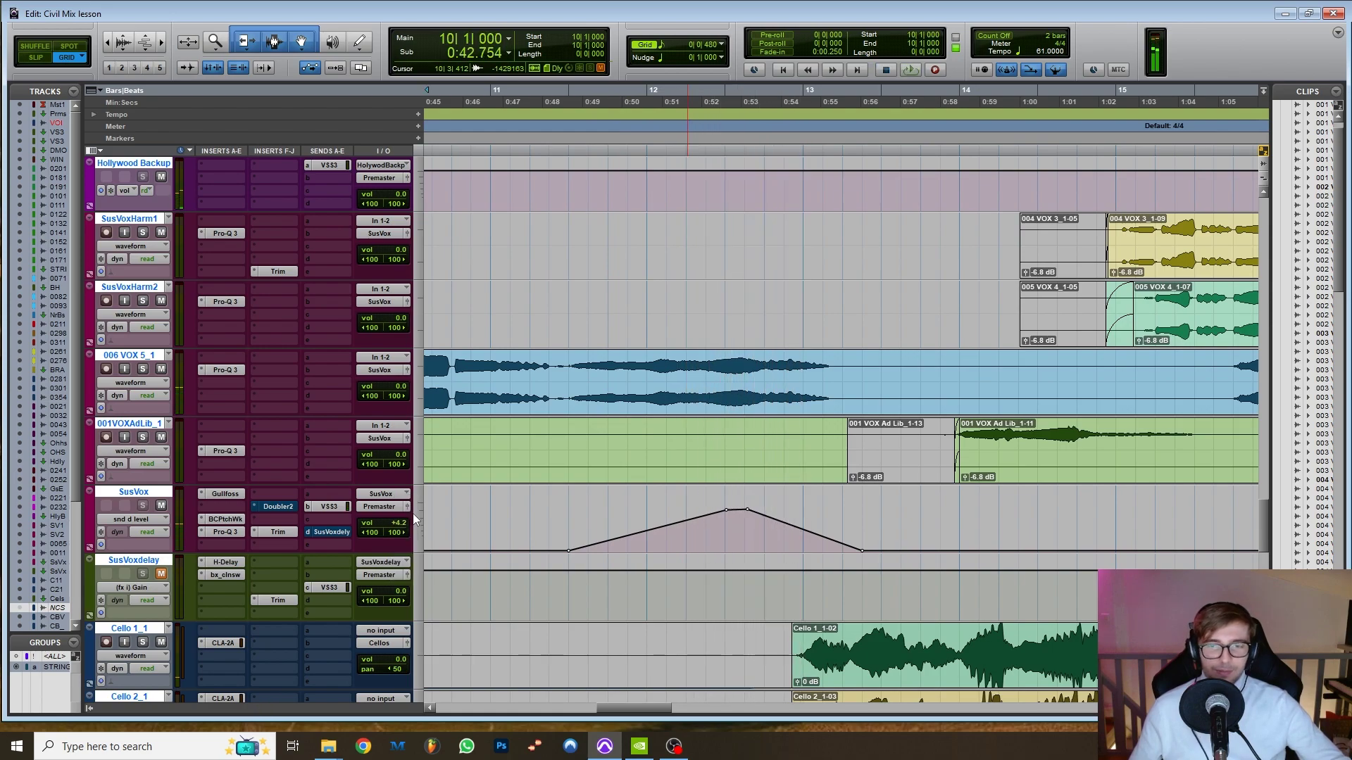
# - Play from 11|4|480 and solo the 006 VOX 5_1 track
pyautogui.click(630, 91)
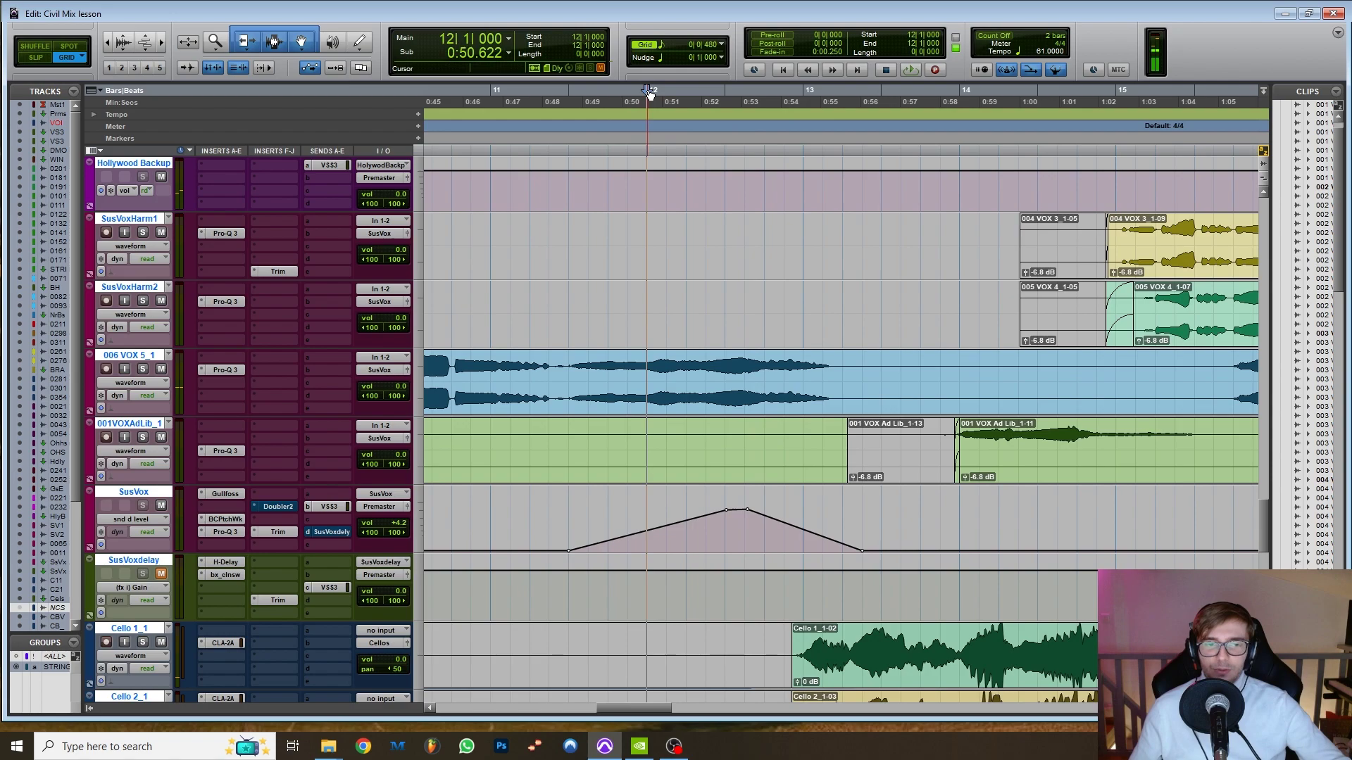
pyautogui.press('space')
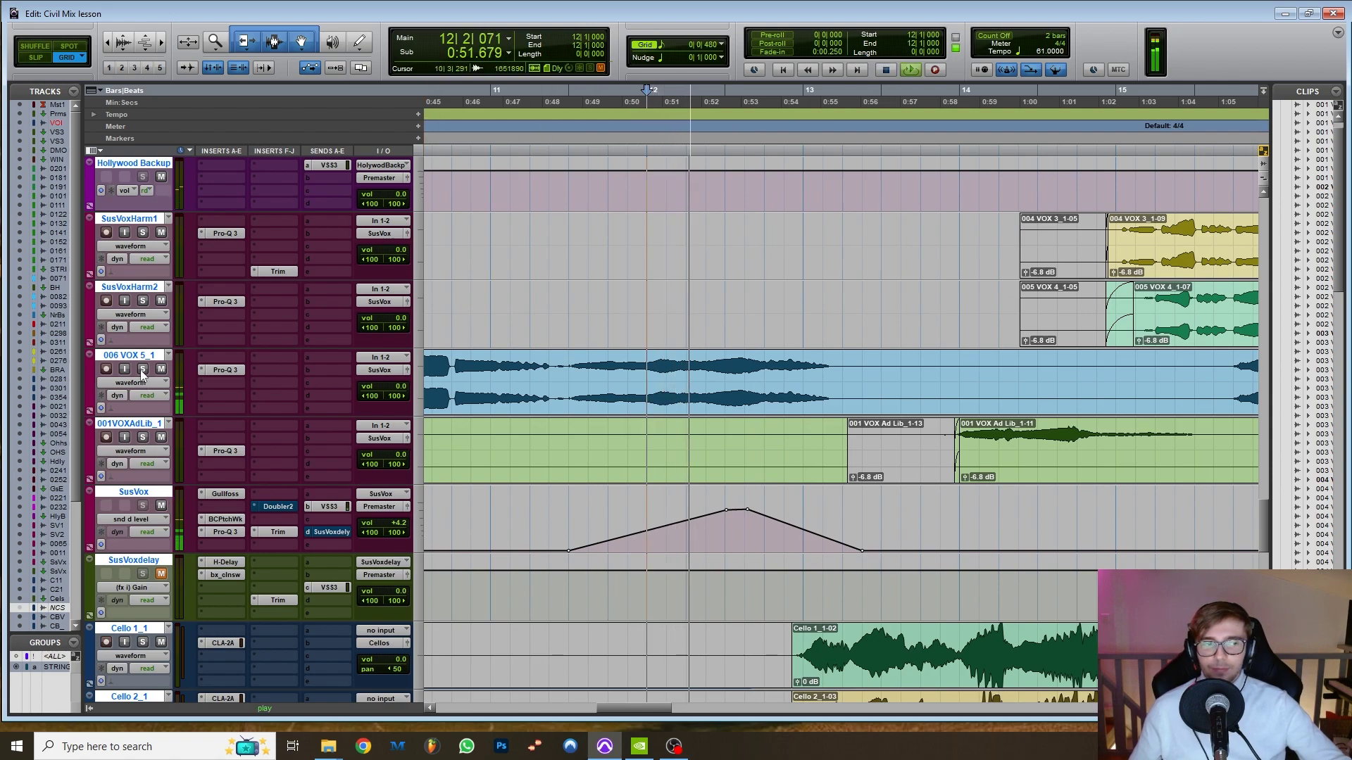
pyautogui.click(141, 370)
pyautogui.press('space')
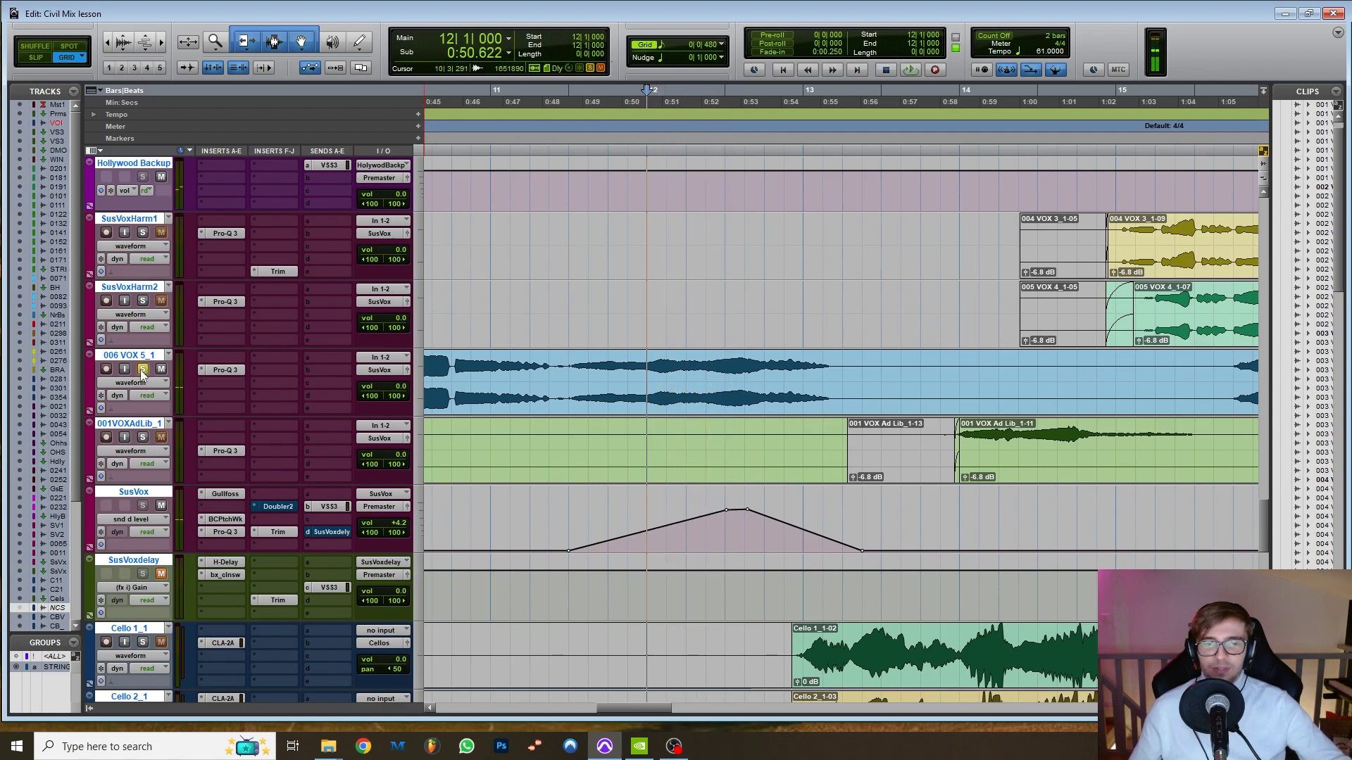
pyautogui.scroll(-1, 811, 442)
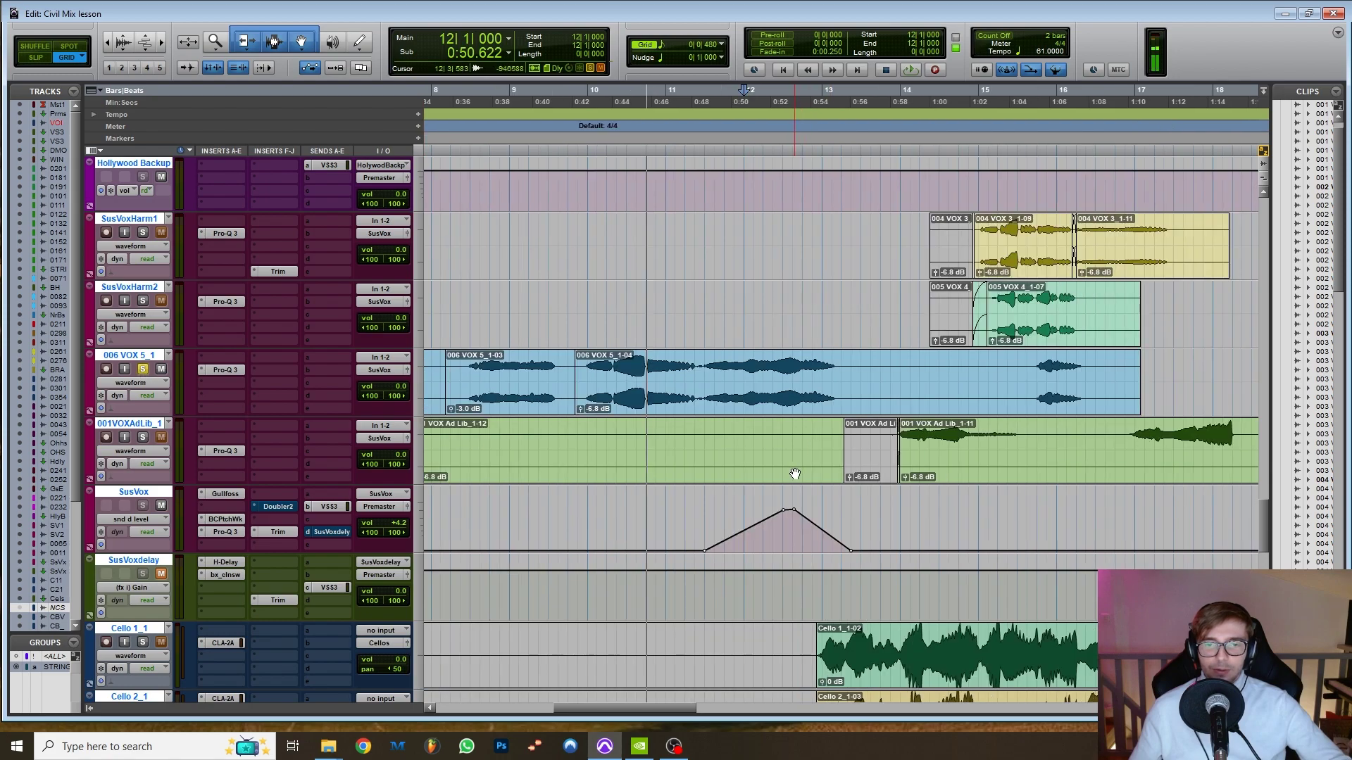
# - Audition the vocal from 11|3|480, then set the playback start to 10|3|480
pyautogui.press('space')
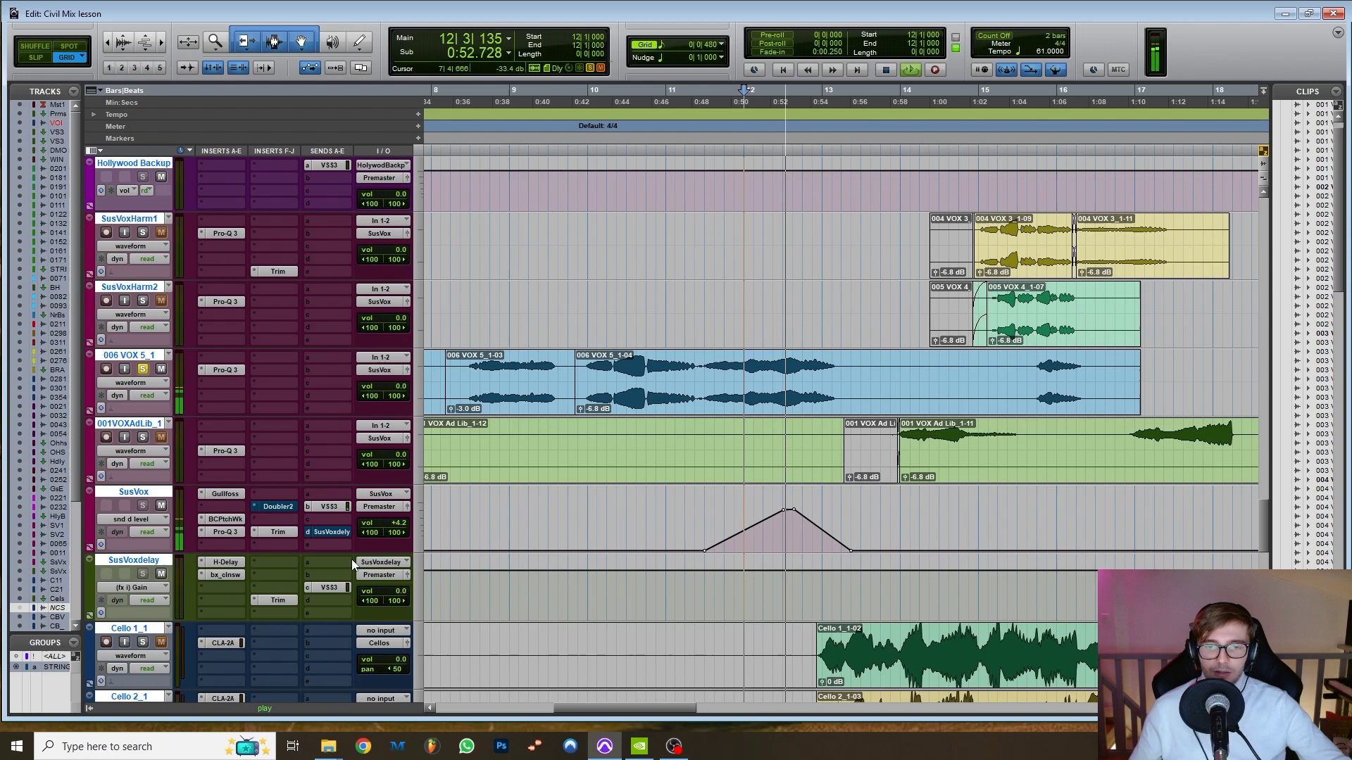
pyautogui.press('space')
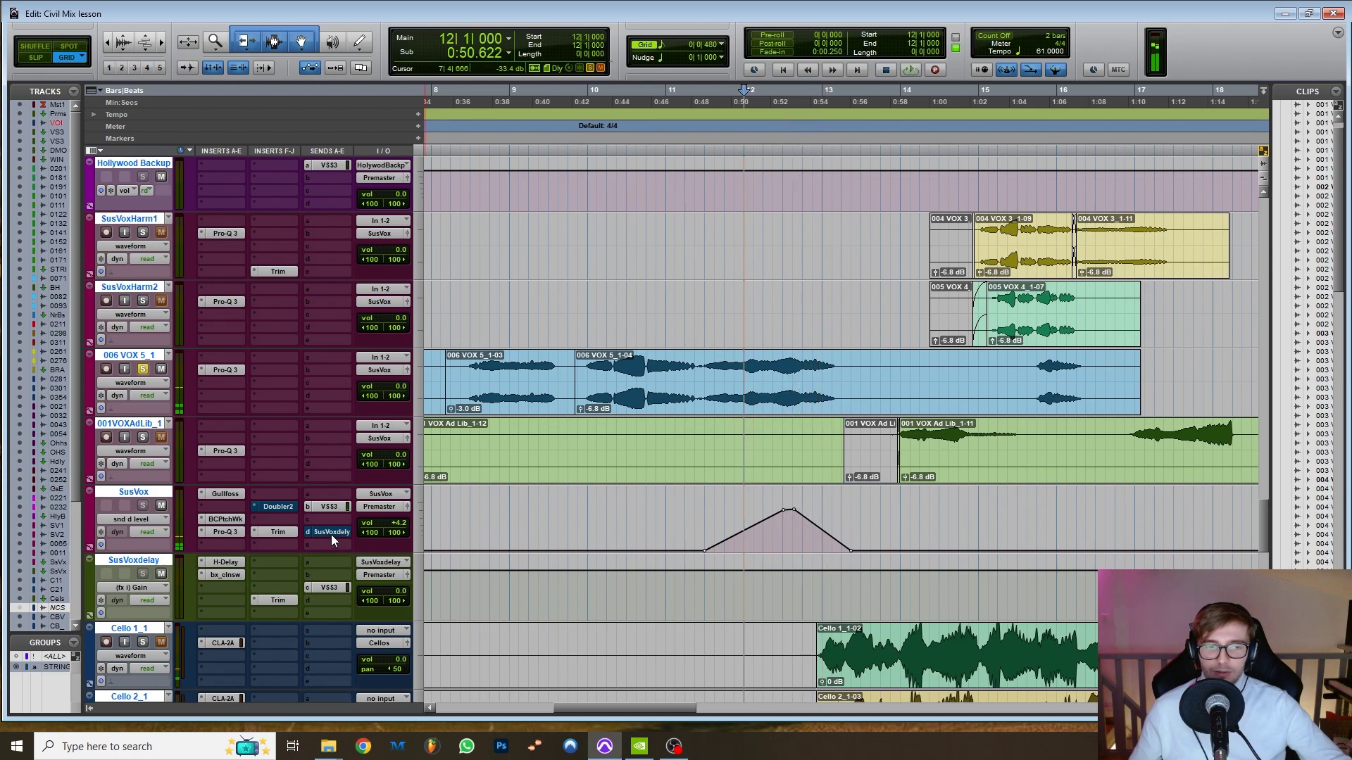
pyautogui.click(718, 97)
pyautogui.press('space')
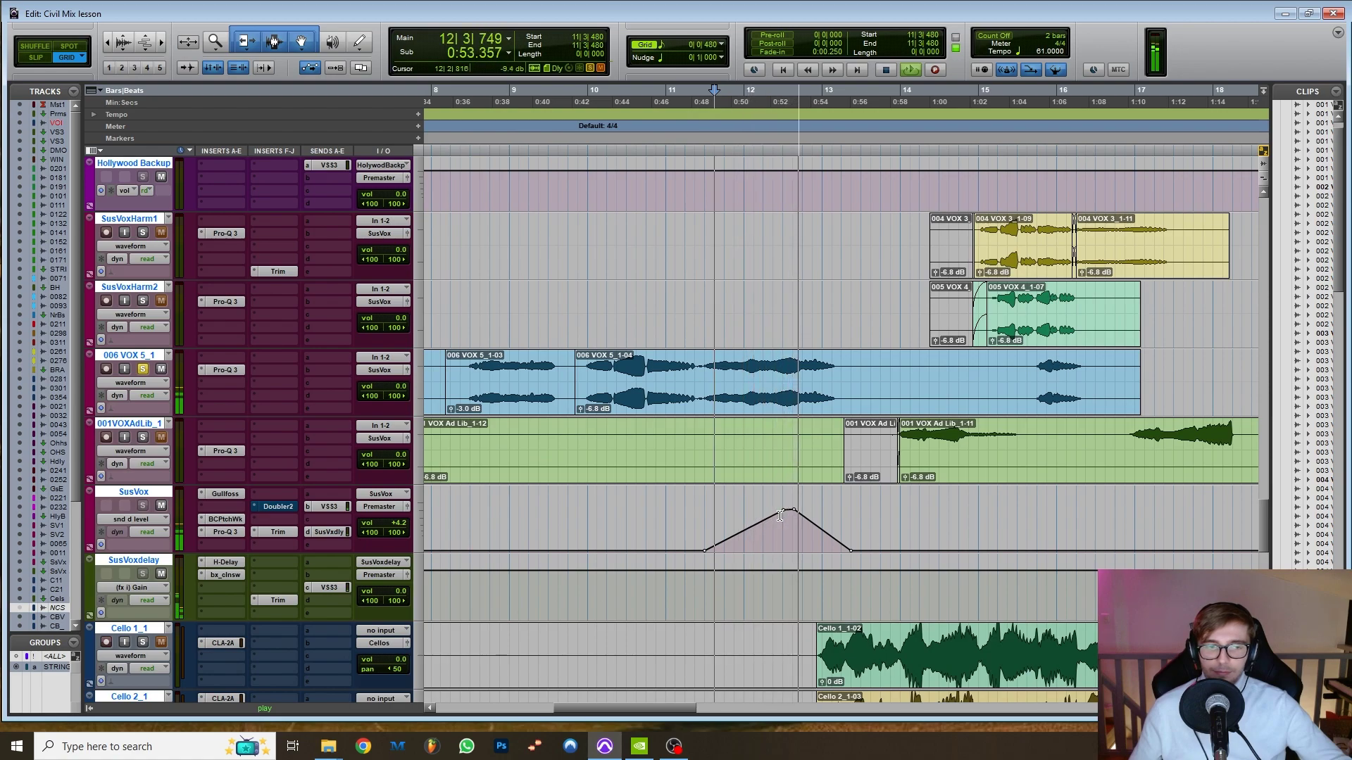
pyautogui.press('space')
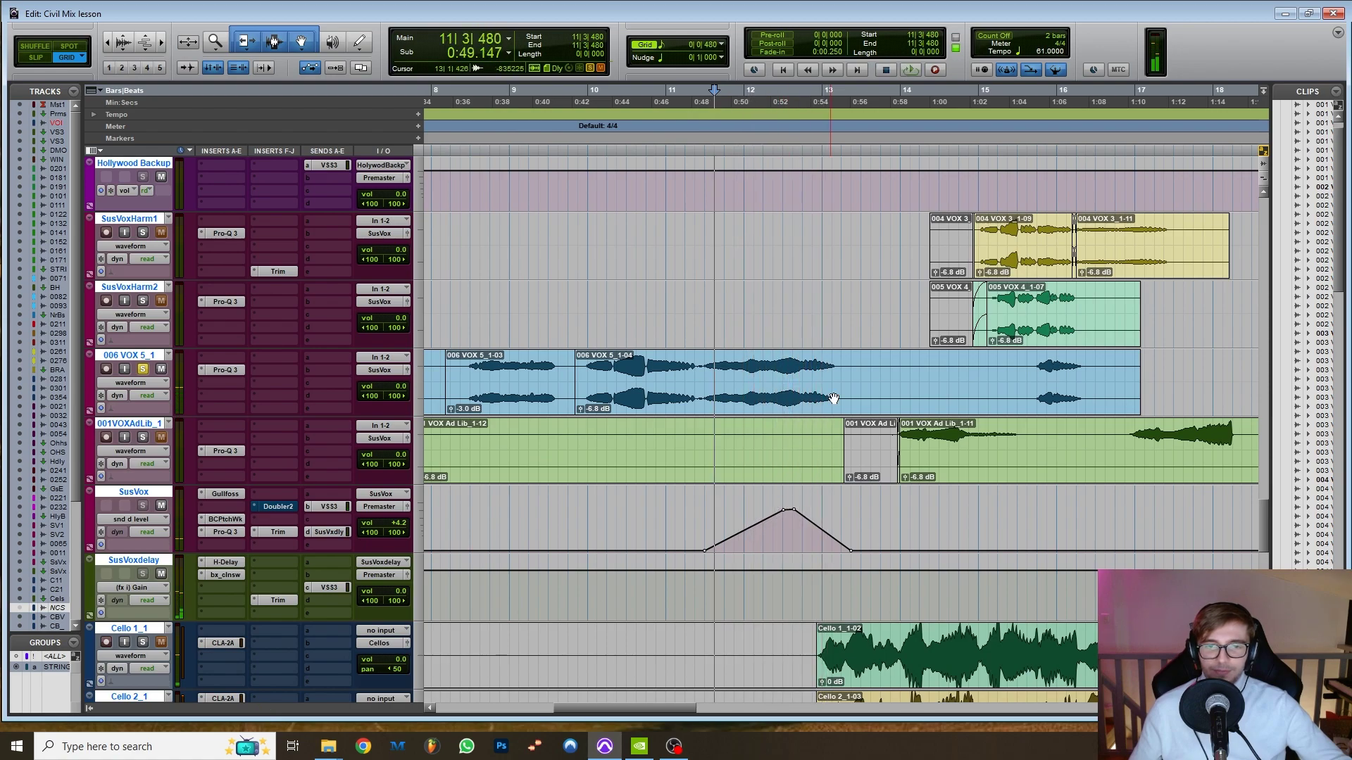
pyautogui.click(633, 92)
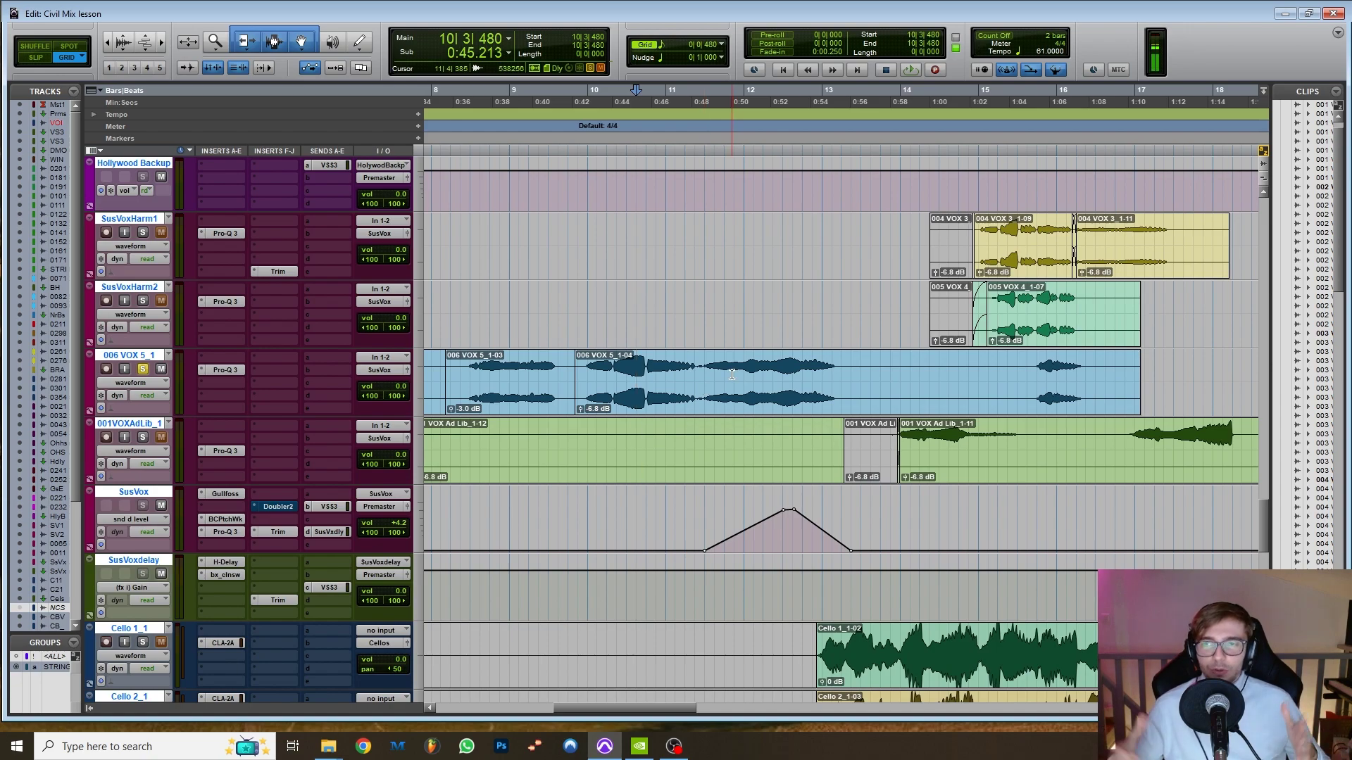
# - Open the SusVox delay and VSS3 send controls and audition from bar 11 beat 4
pyautogui.click(331, 532)
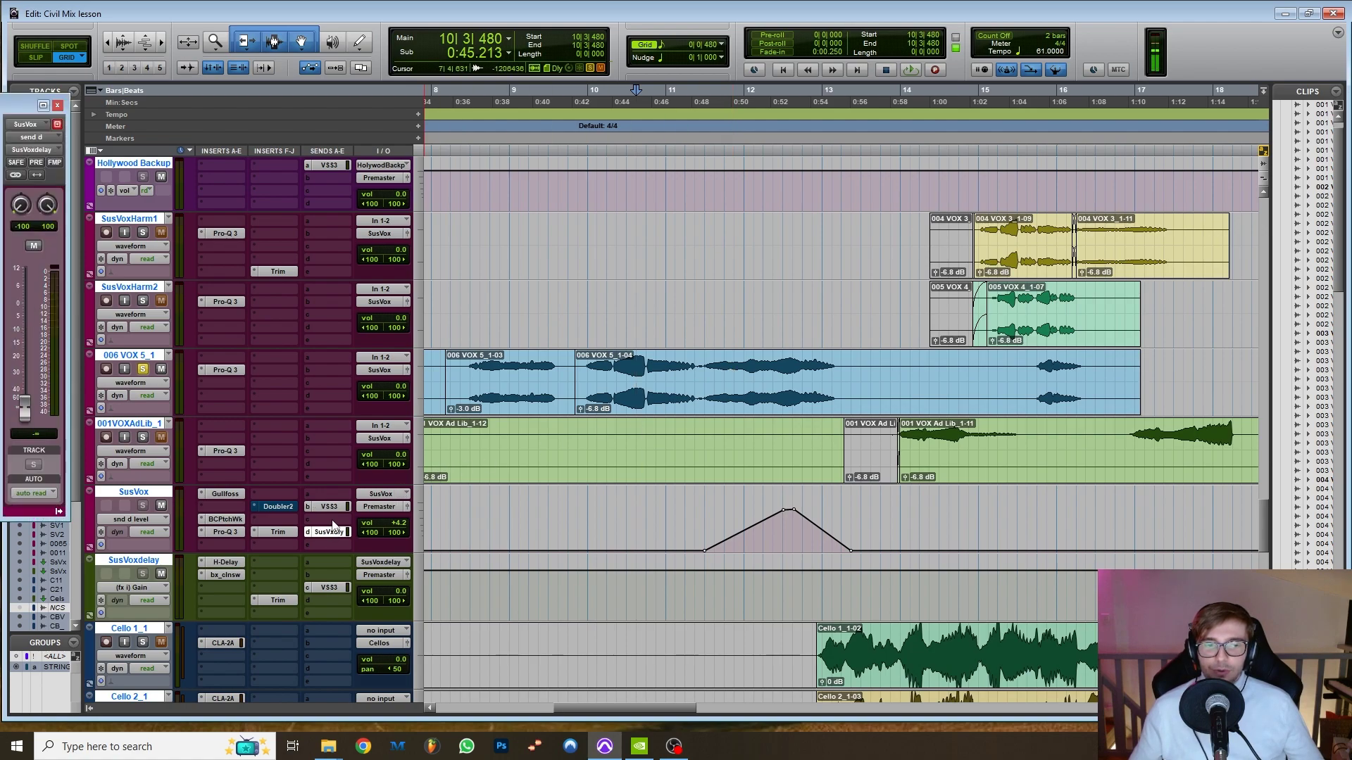
pyautogui.click(330, 507)
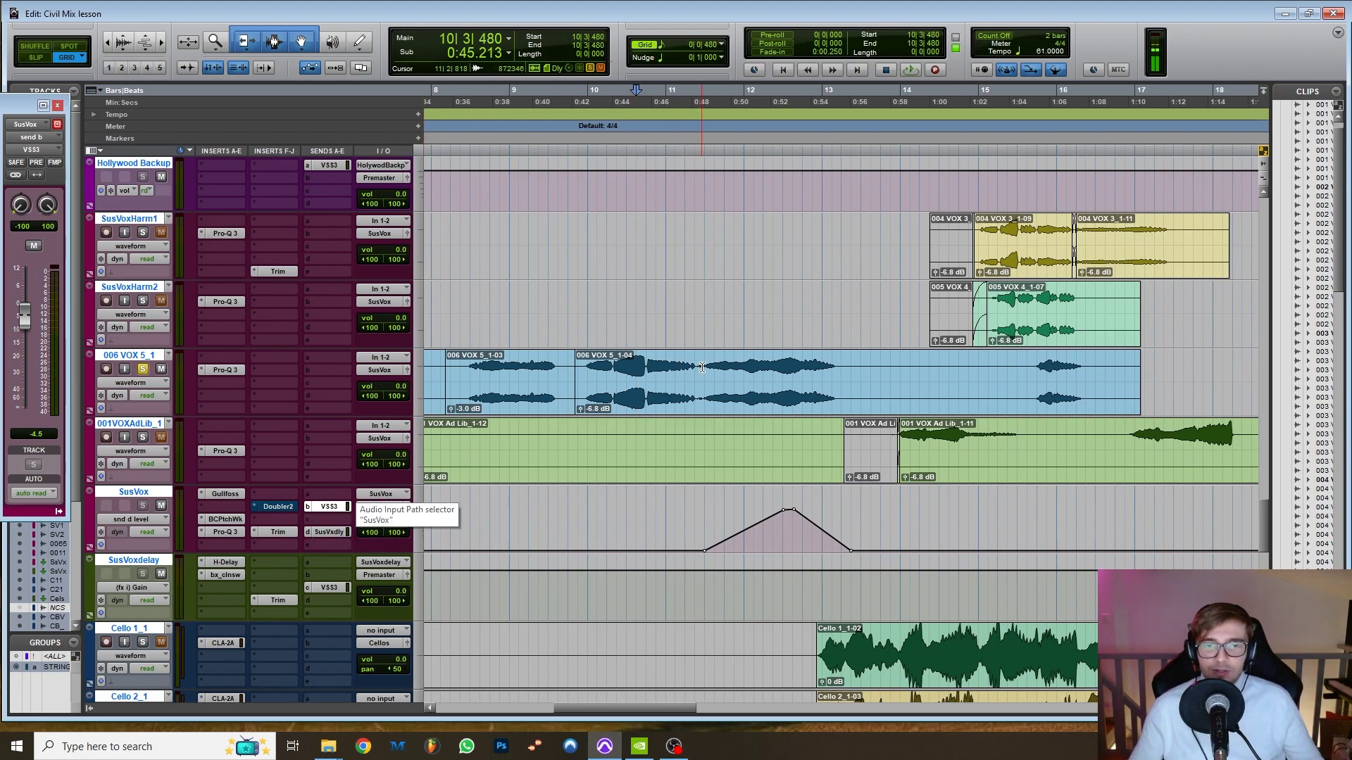
pyautogui.hotkey('ctrl', 'z')
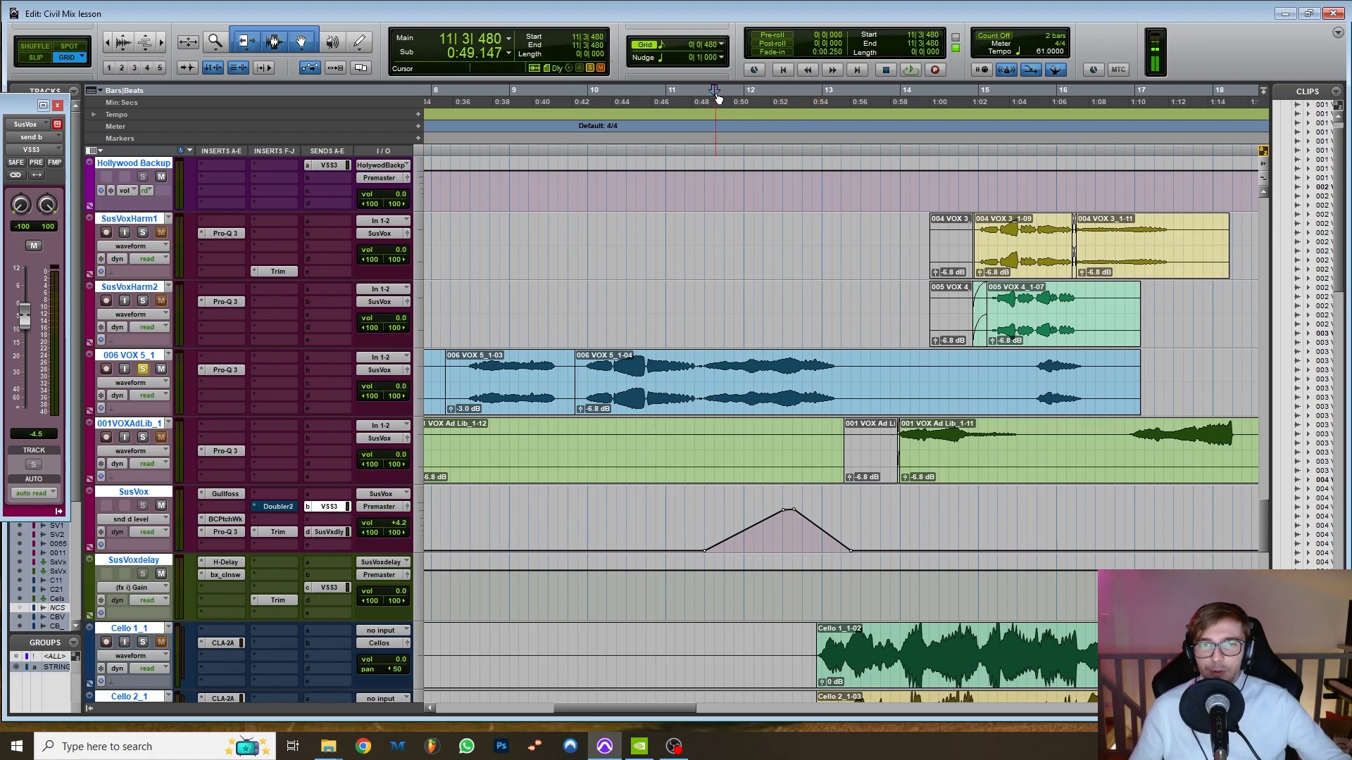
pyautogui.click(739, 97)
pyautogui.press('space')
pyautogui.press('space')
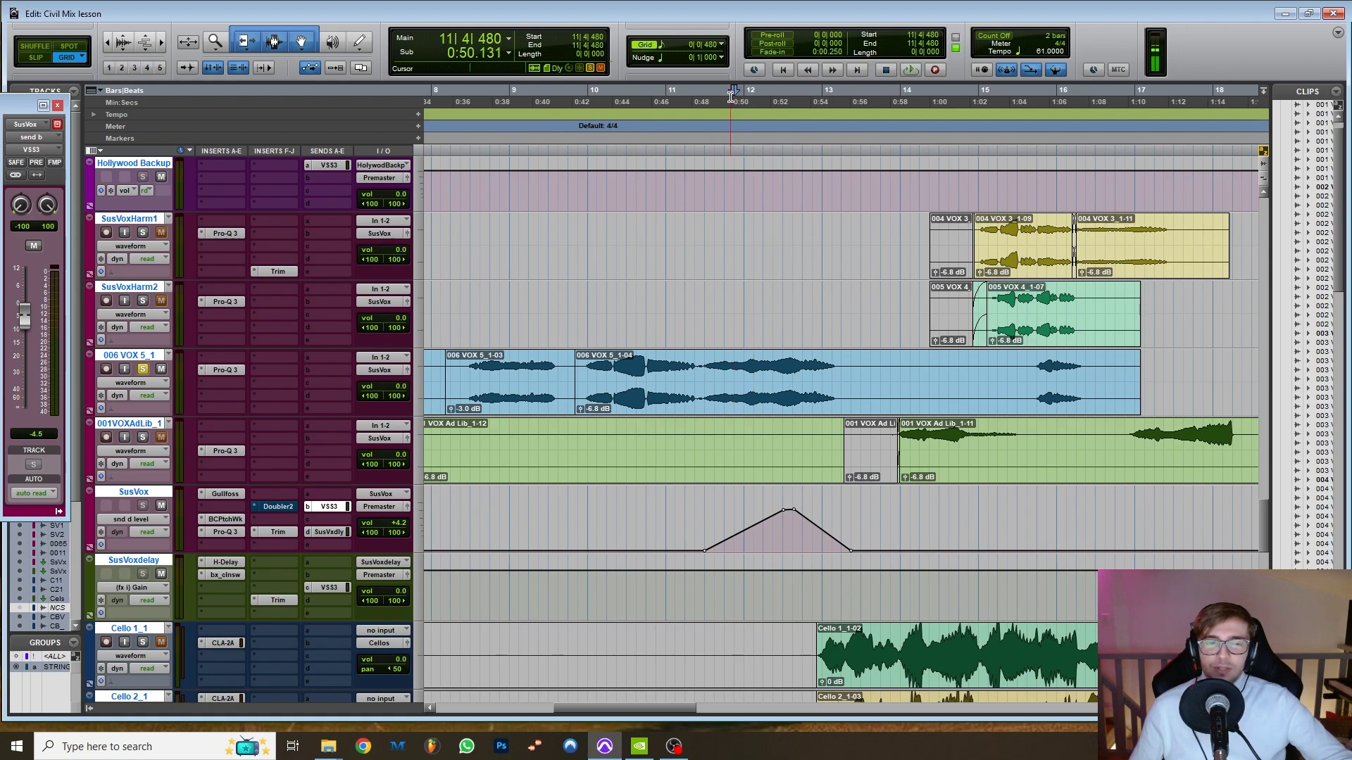
# - Mute SusVoxdelay and the VSS3 reverb send, replay, and set the start at bar 12
pyautogui.press('space')
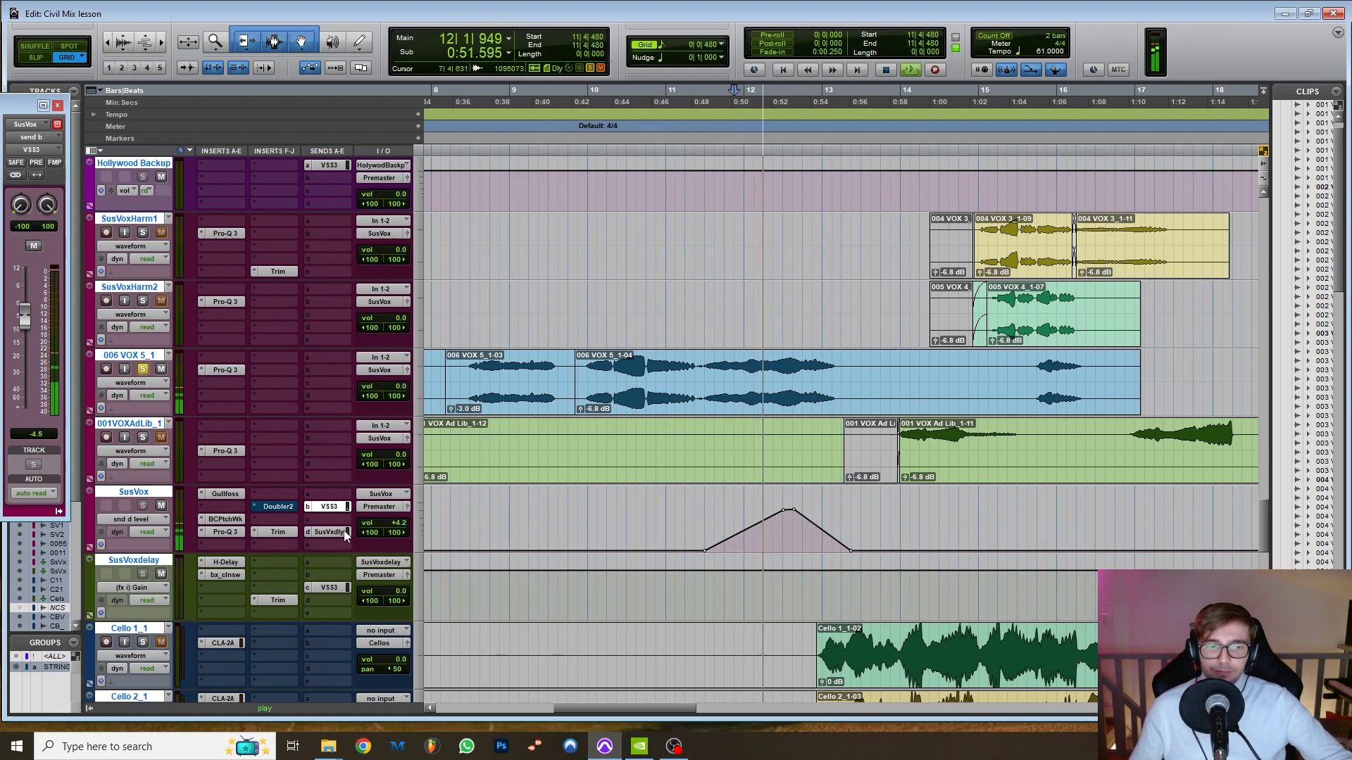
pyautogui.click(162, 573)
pyautogui.press('space')
pyautogui.keyDown('ctrl'); pyautogui.click(341, 507); pyautogui.keyUp('ctrl')
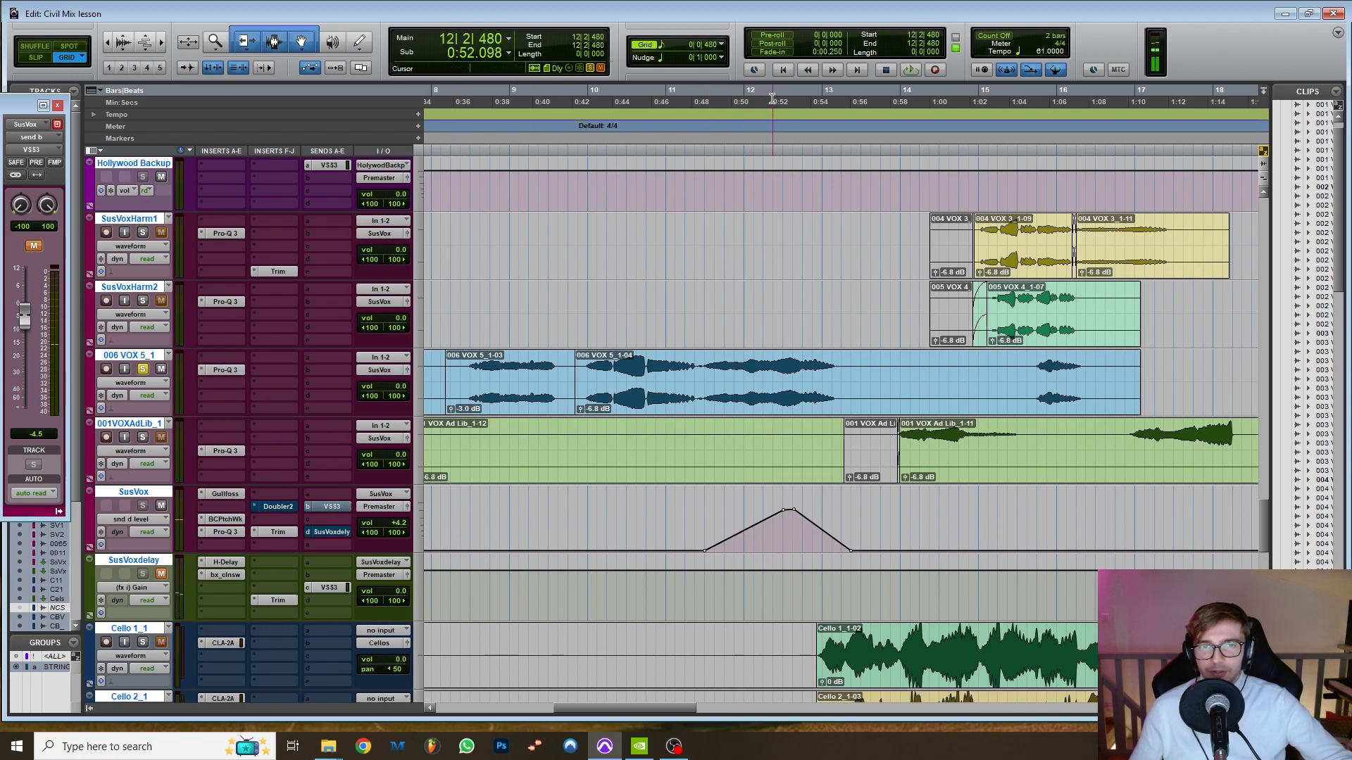
pyautogui.press('space')
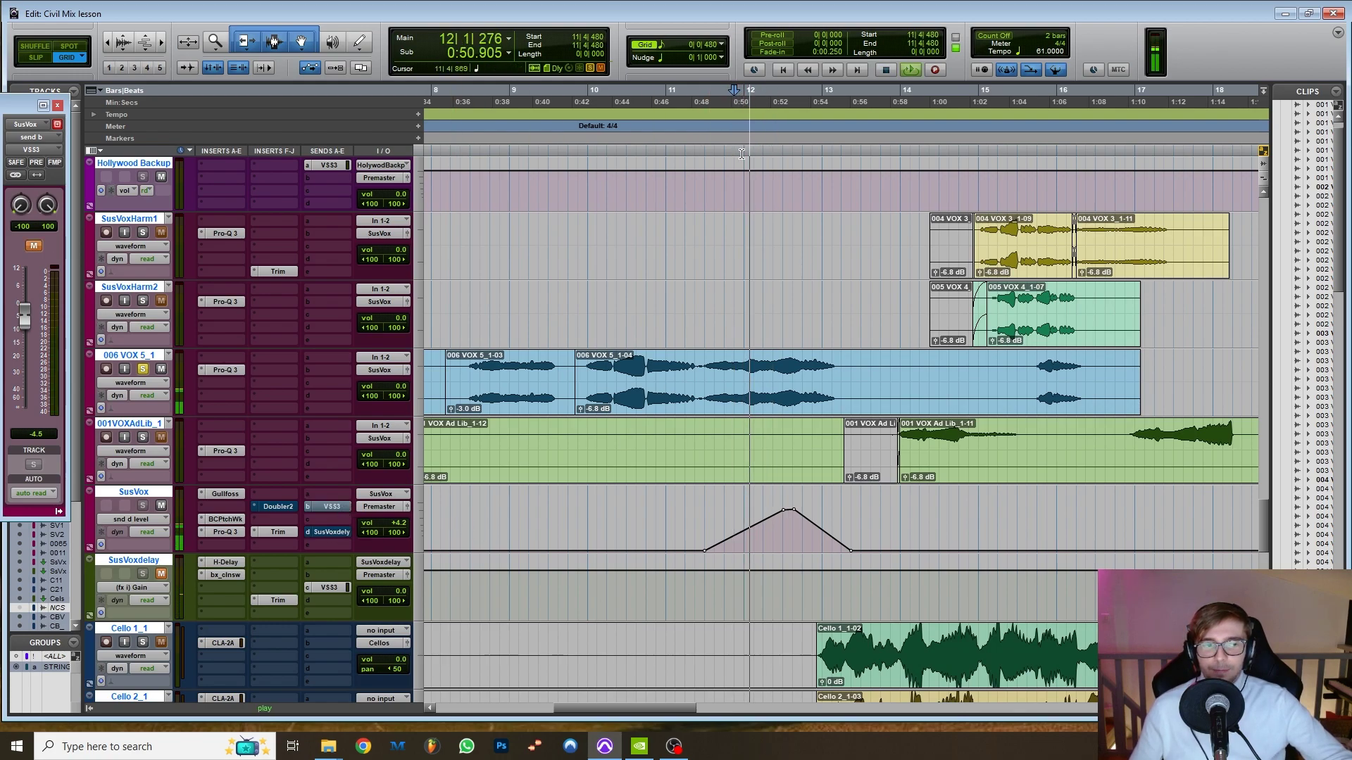
pyautogui.press('space')
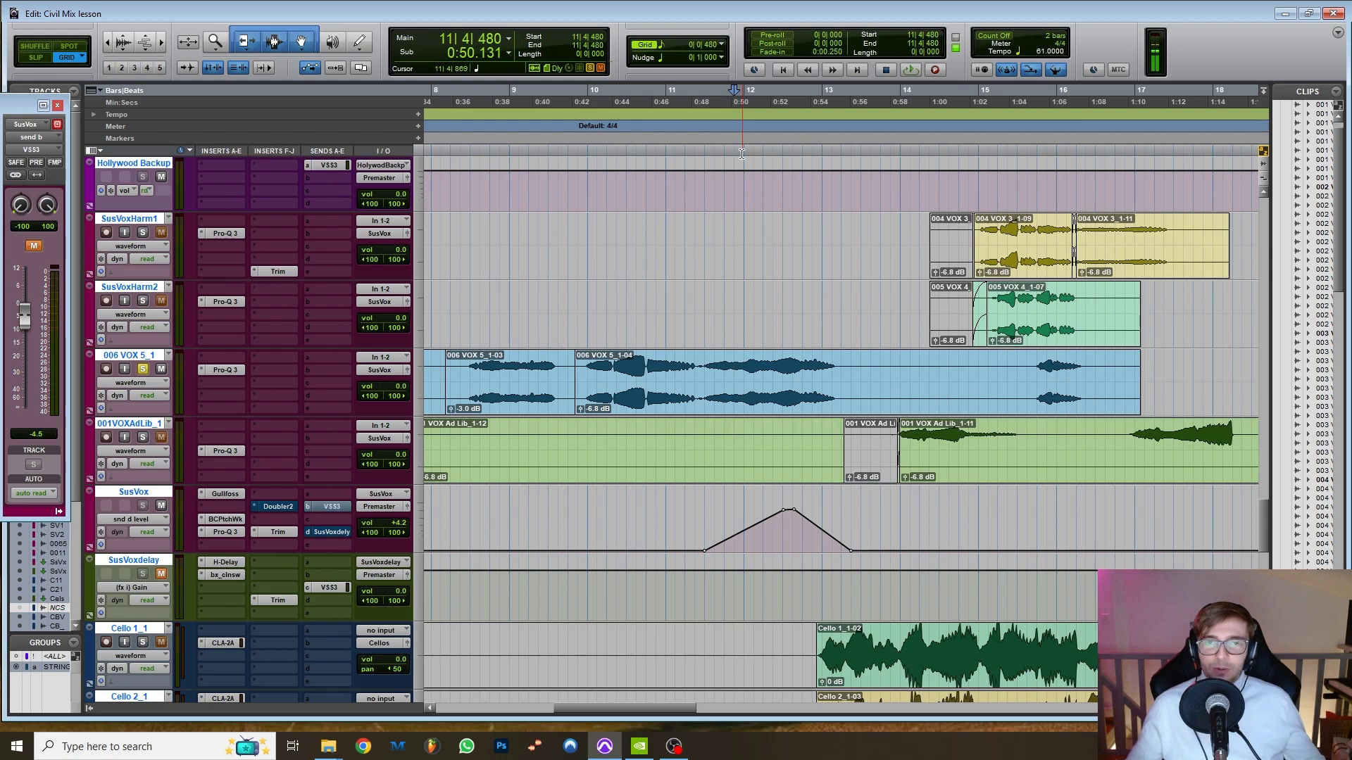
pyautogui.click(744, 94)
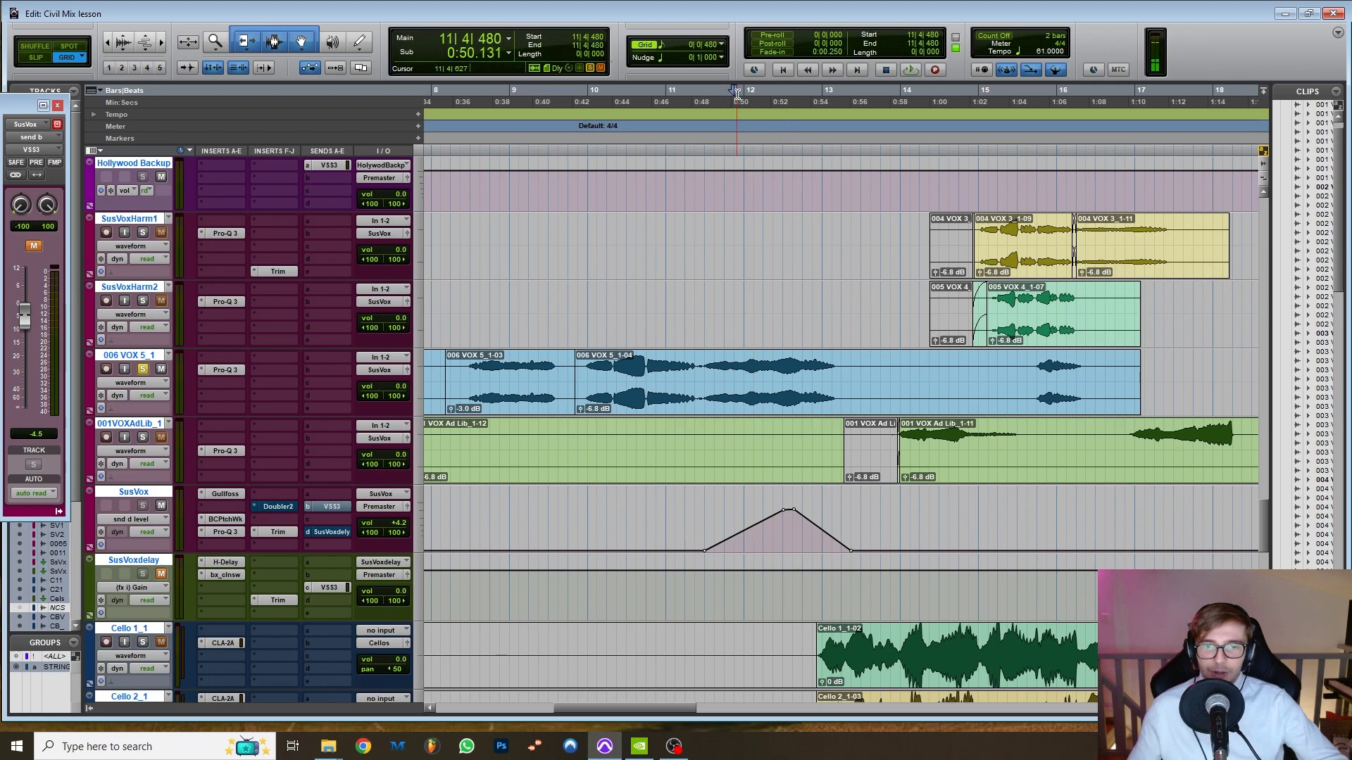
# - Open SusVox's Doubler2 plug-in near the tracks and audition the doubled vocal
pyautogui.click(276, 507)
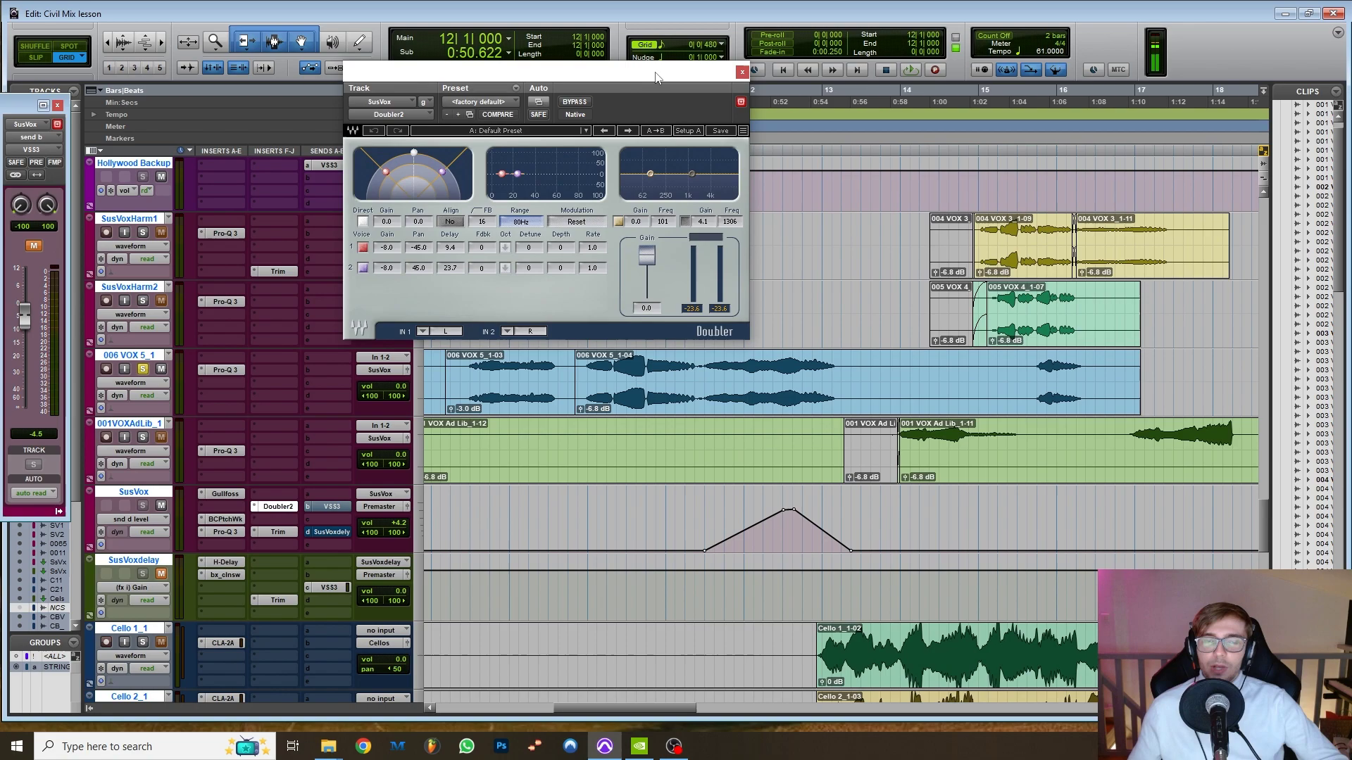
pyautogui.moveTo(652, 80); pyautogui.dragTo(535, 189)
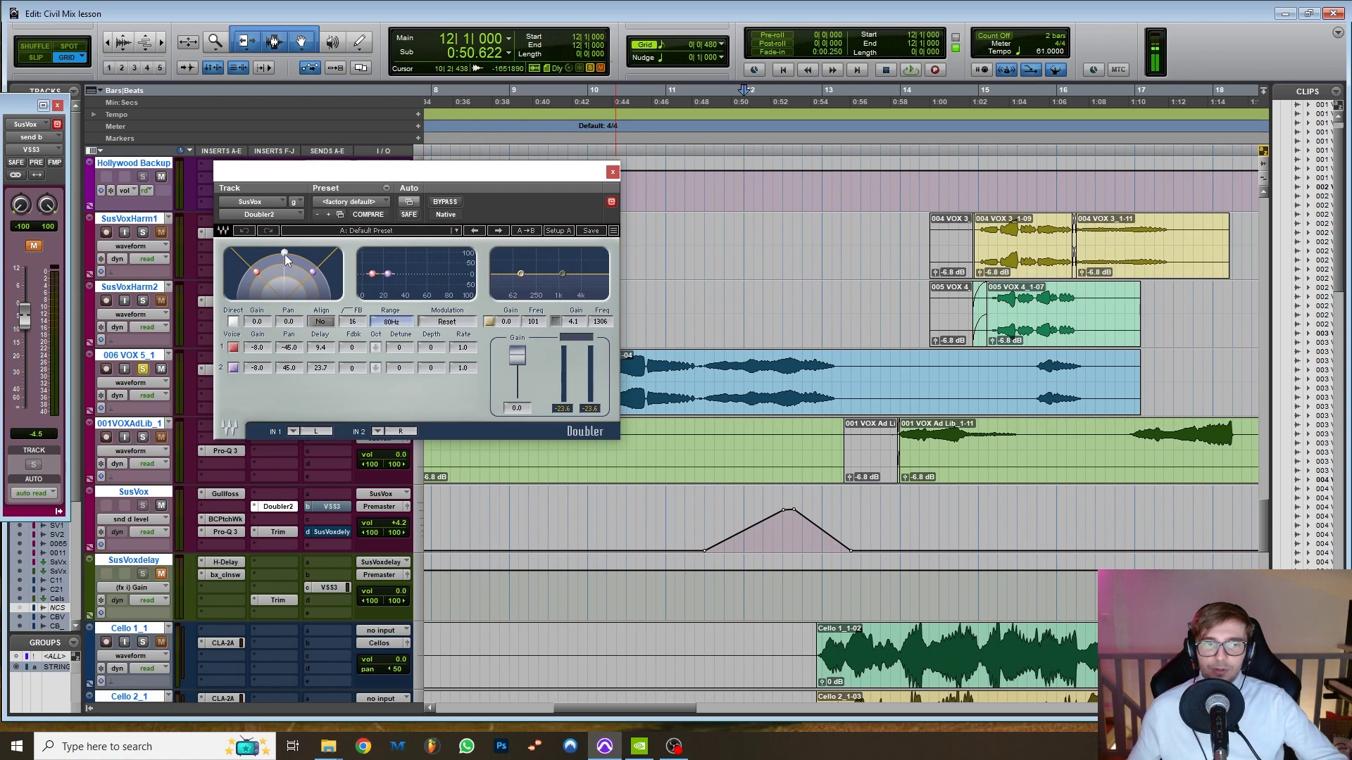
pyautogui.press('space')
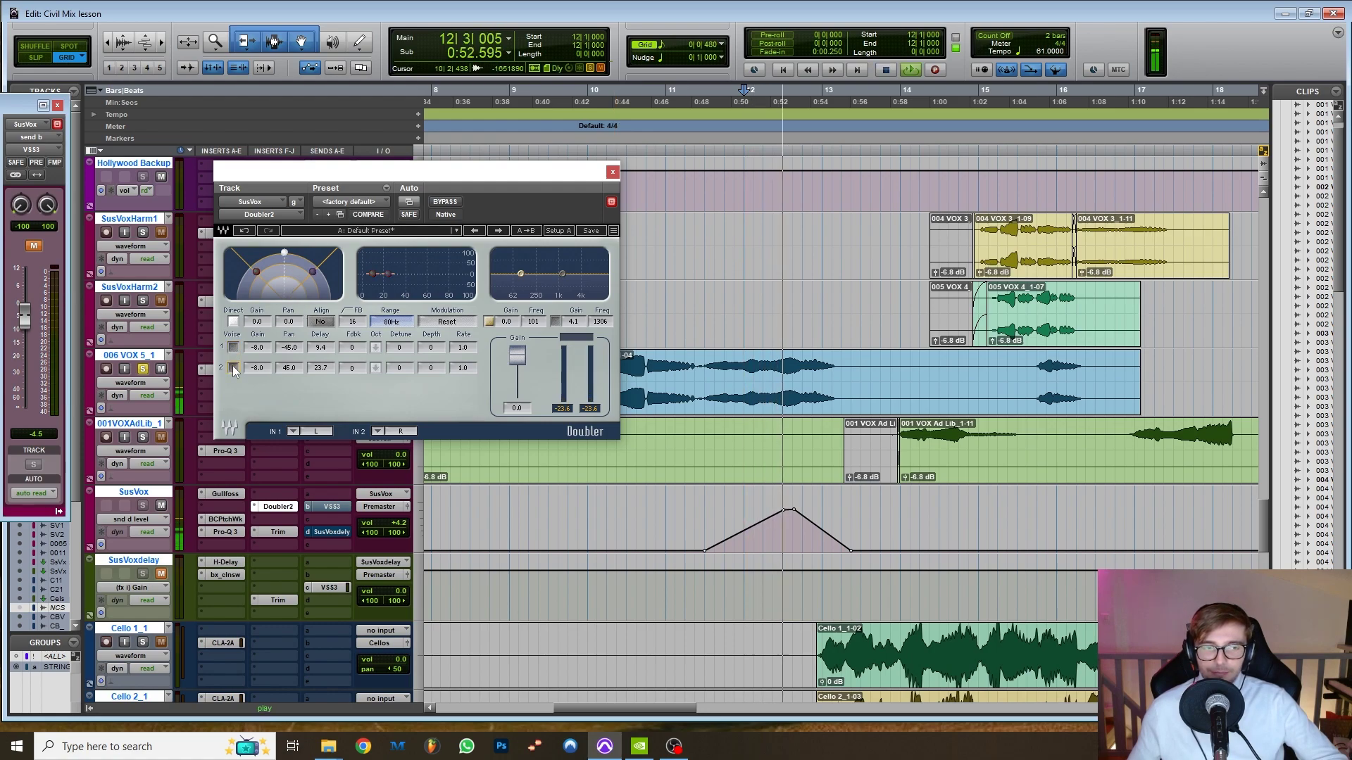
pyautogui.press('space')
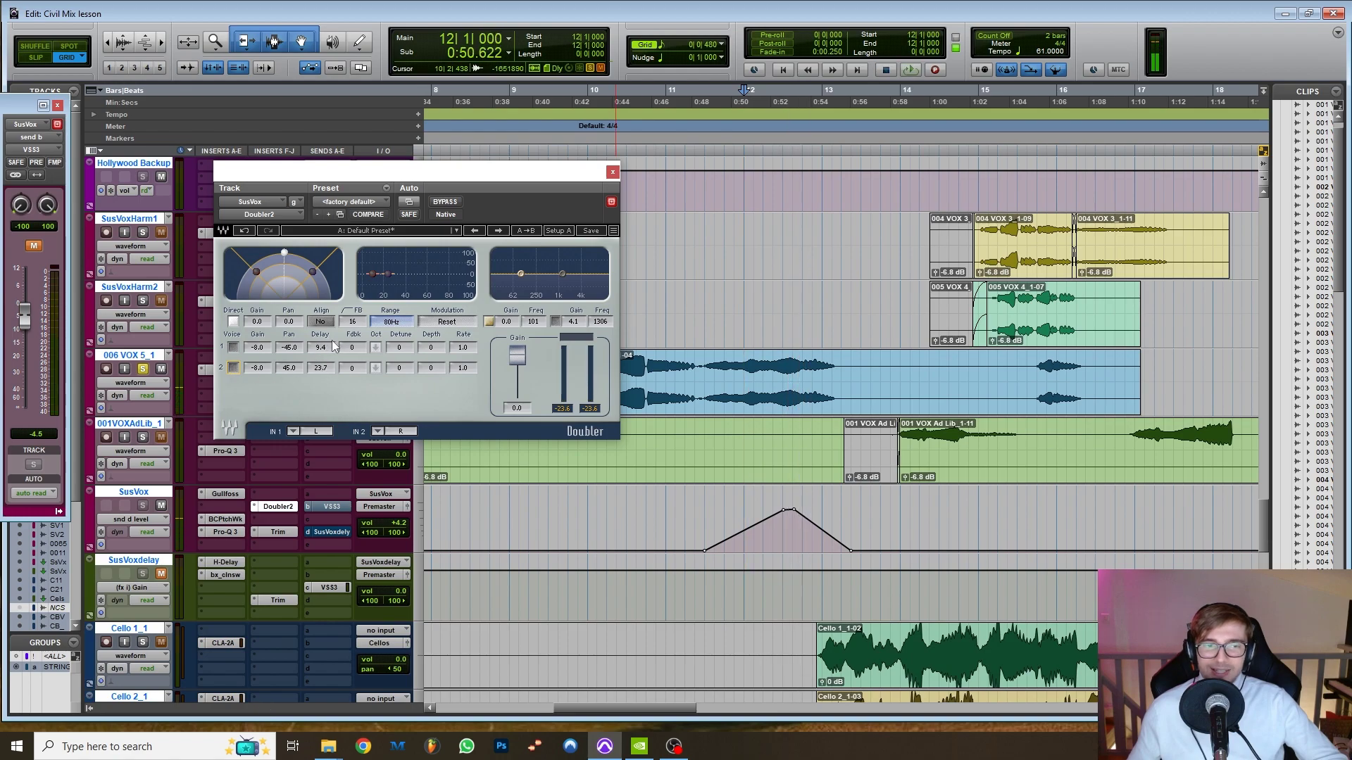
pyautogui.press('space')
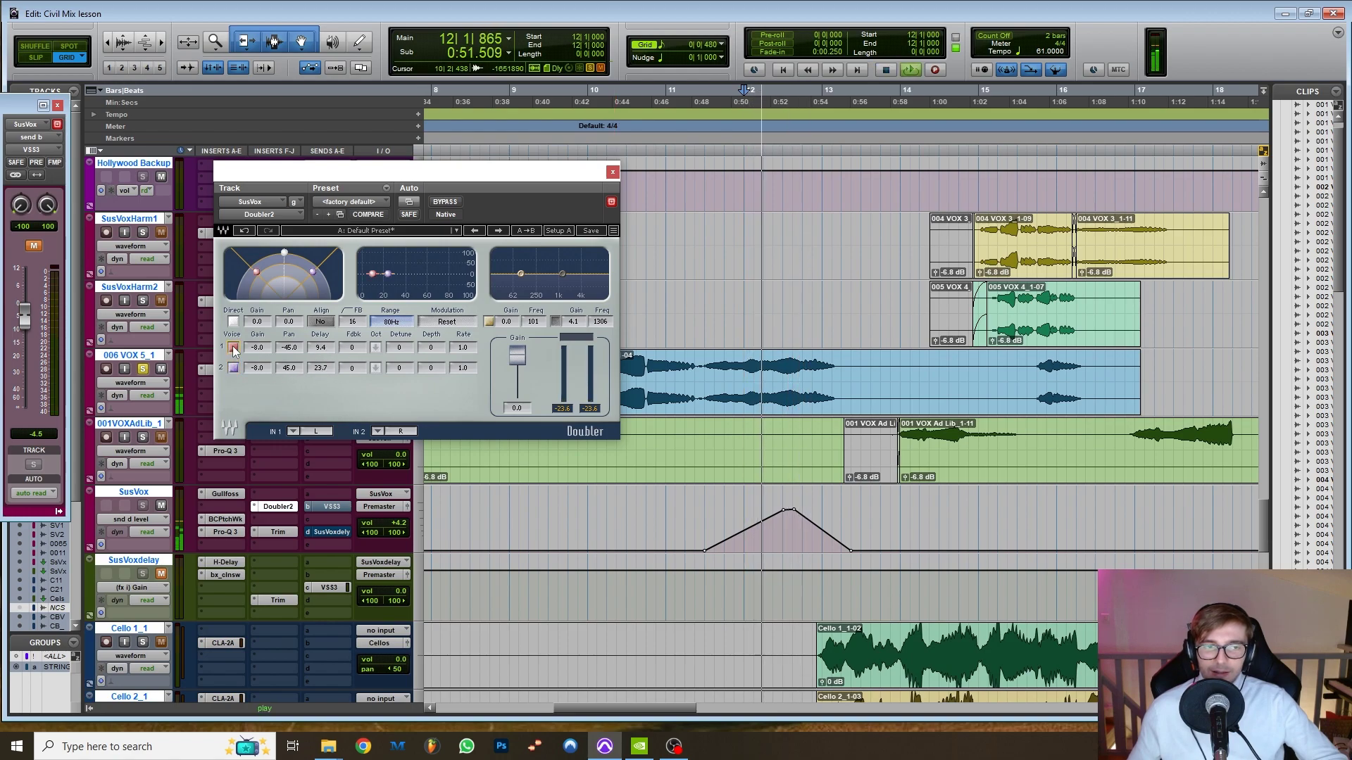
pyautogui.press('space')
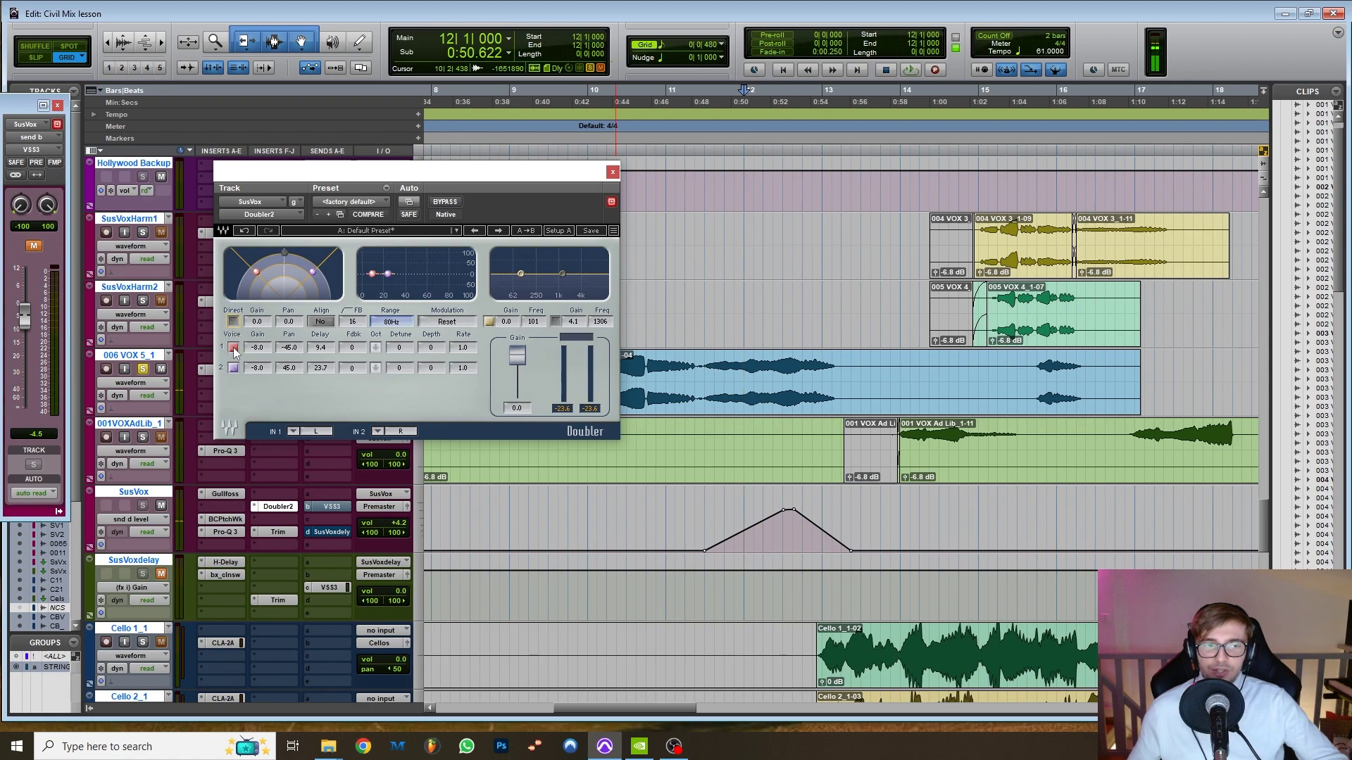
pyautogui.press('space')
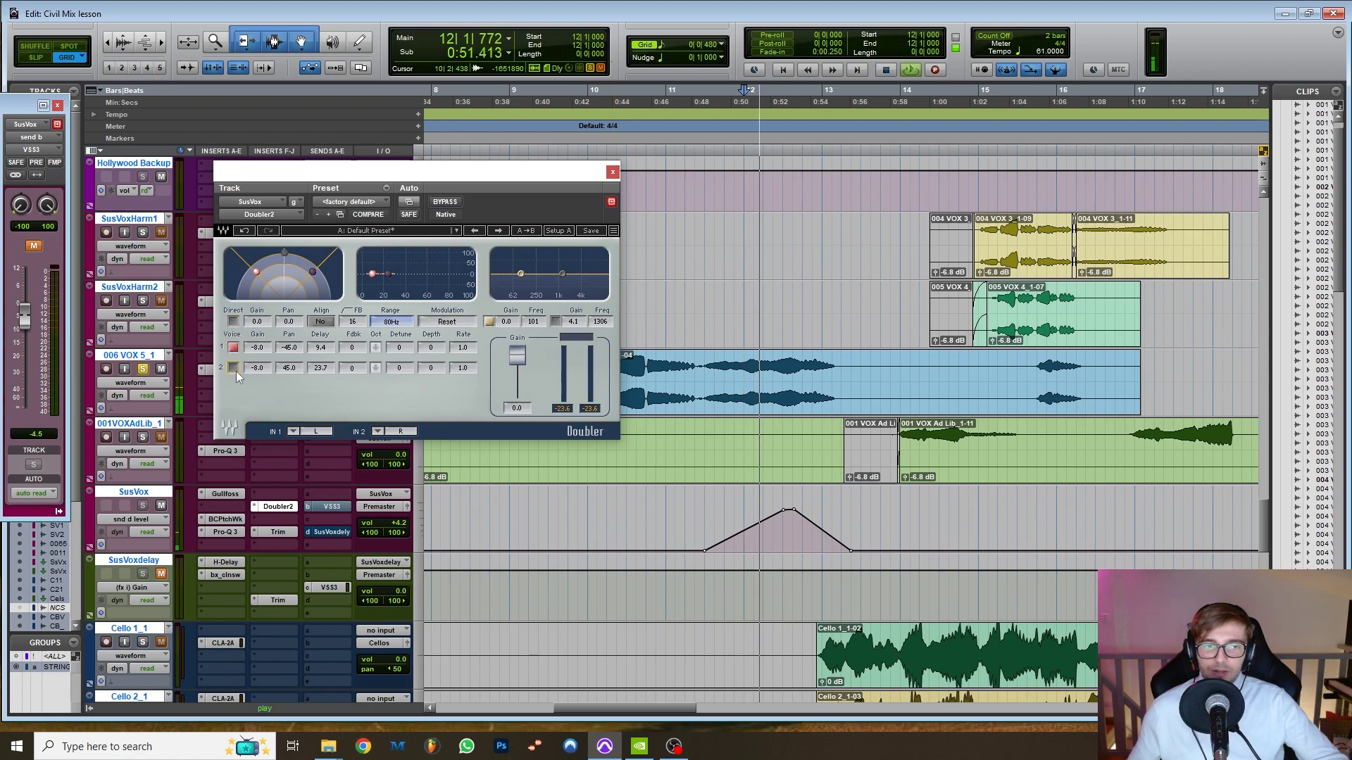
pyautogui.press('space')
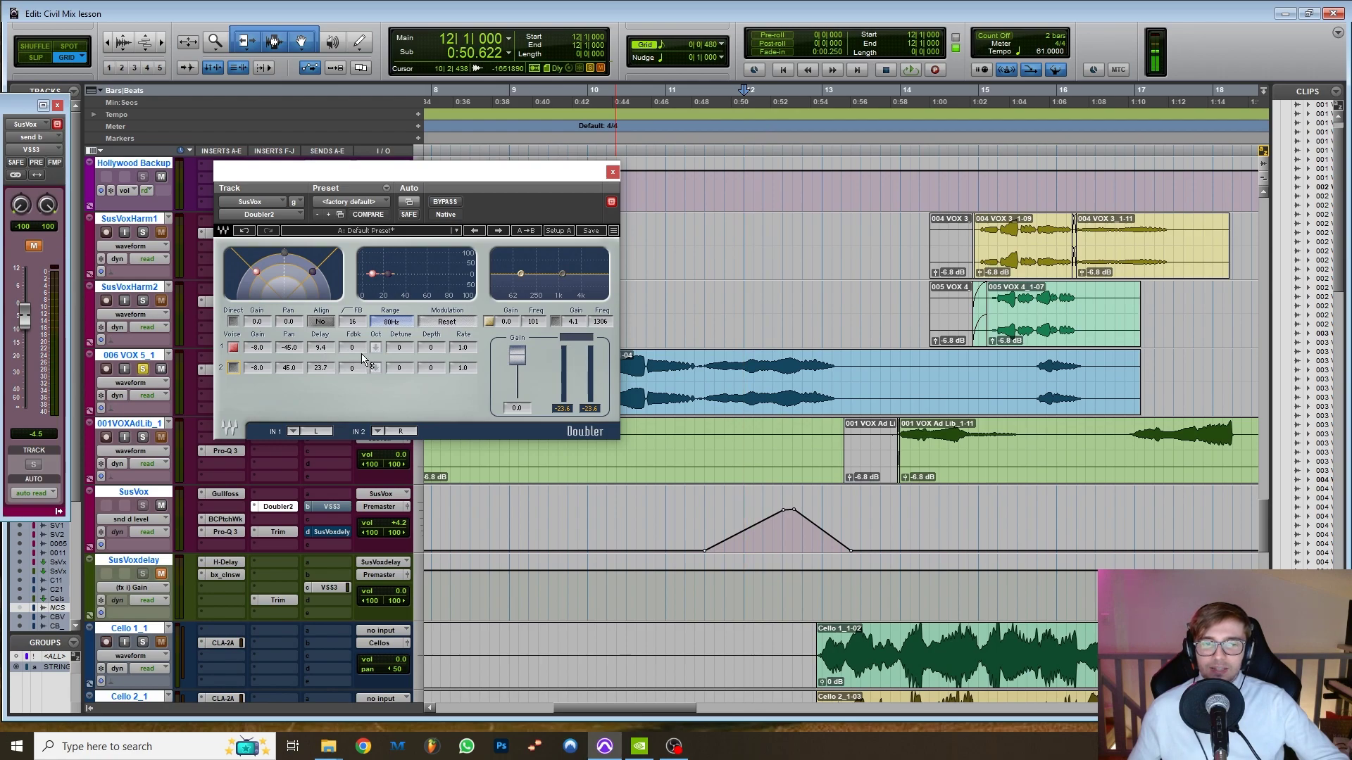
# - Toggle the Doubler's Direct, Voice 1 and Voice 2 switches during playback to isolate voice 2
pyautogui.click(233, 321)
pyautogui.press('space')
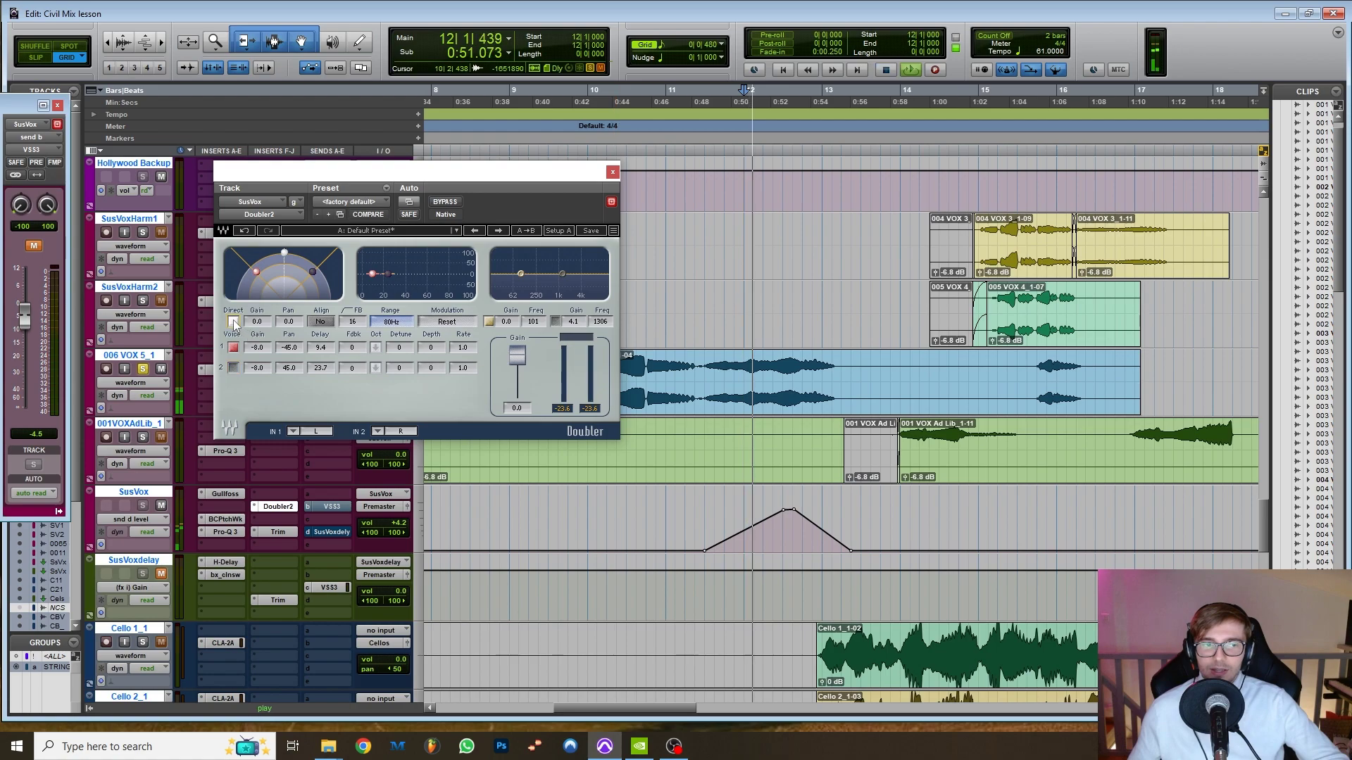
pyautogui.click(236, 365)
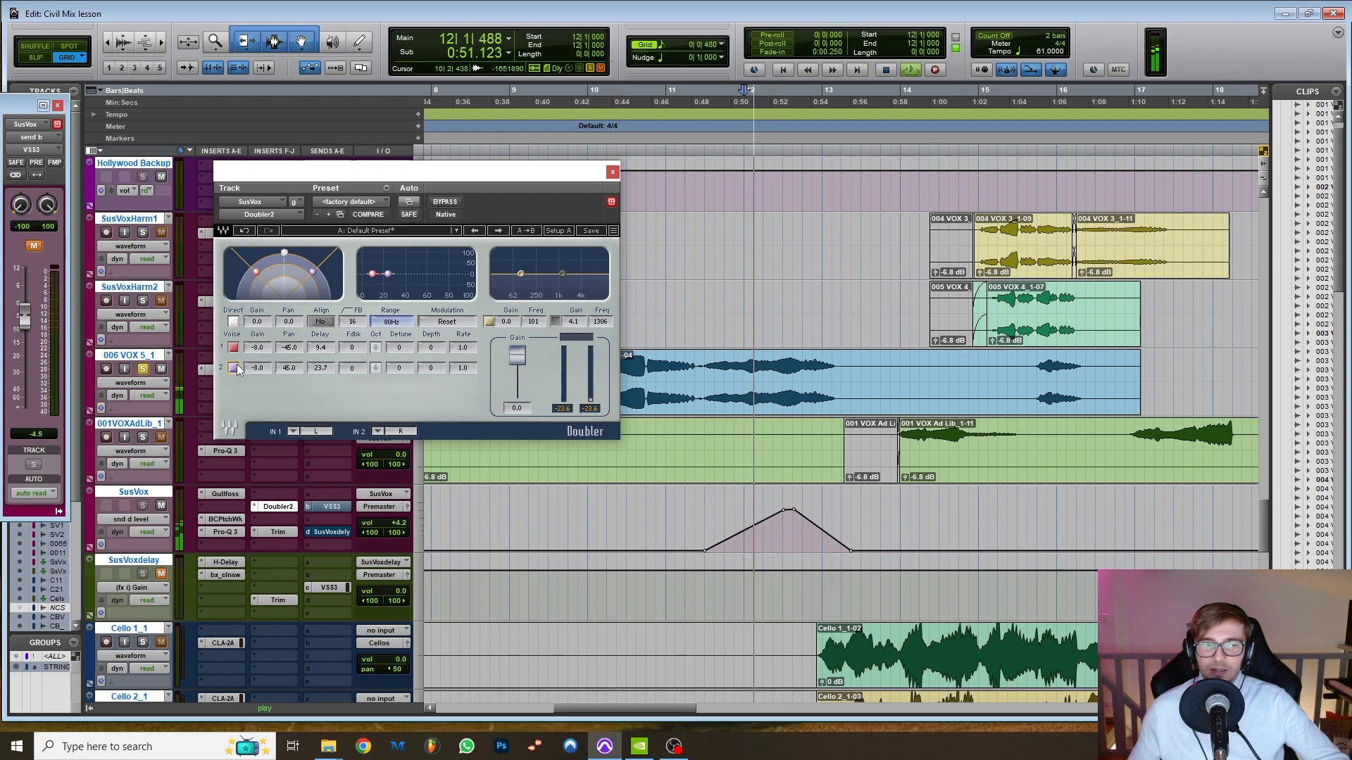
pyautogui.click(234, 346)
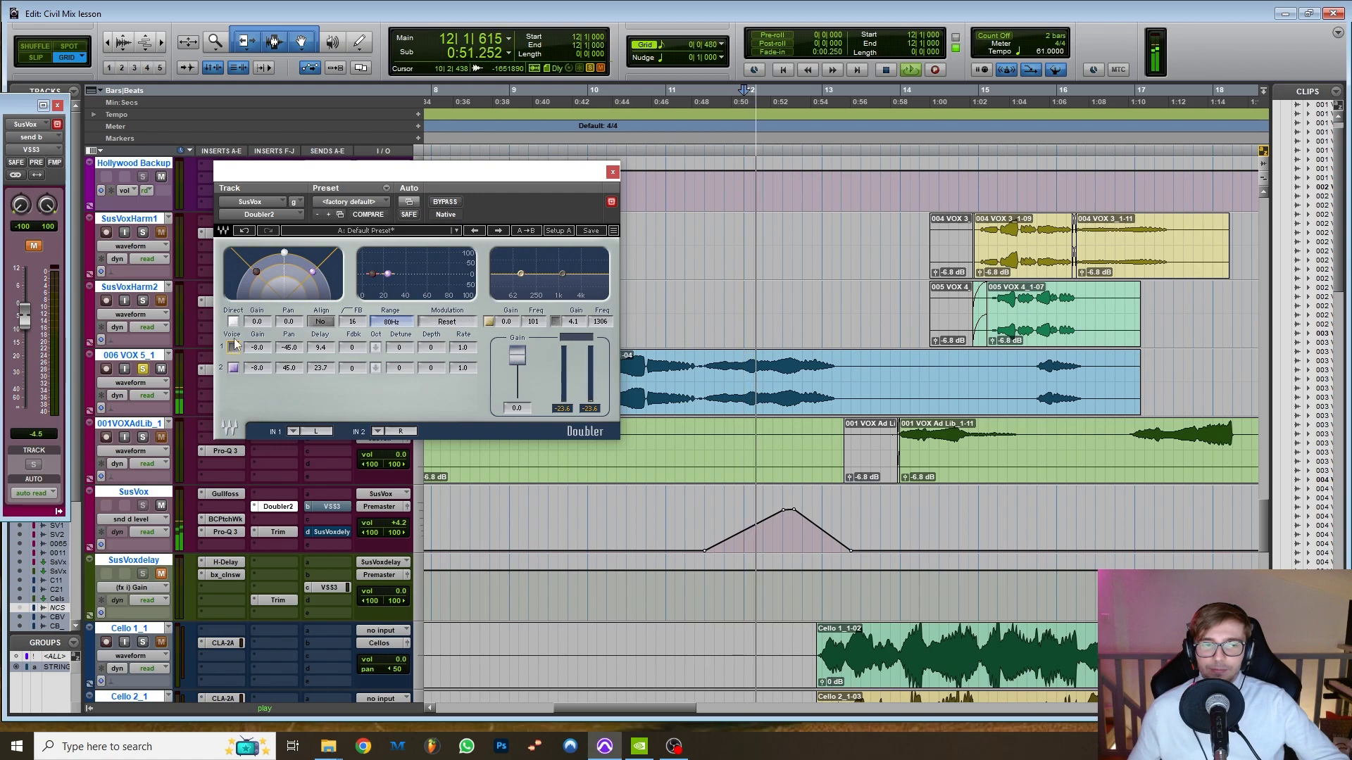
pyautogui.click(234, 321)
pyautogui.press('space')
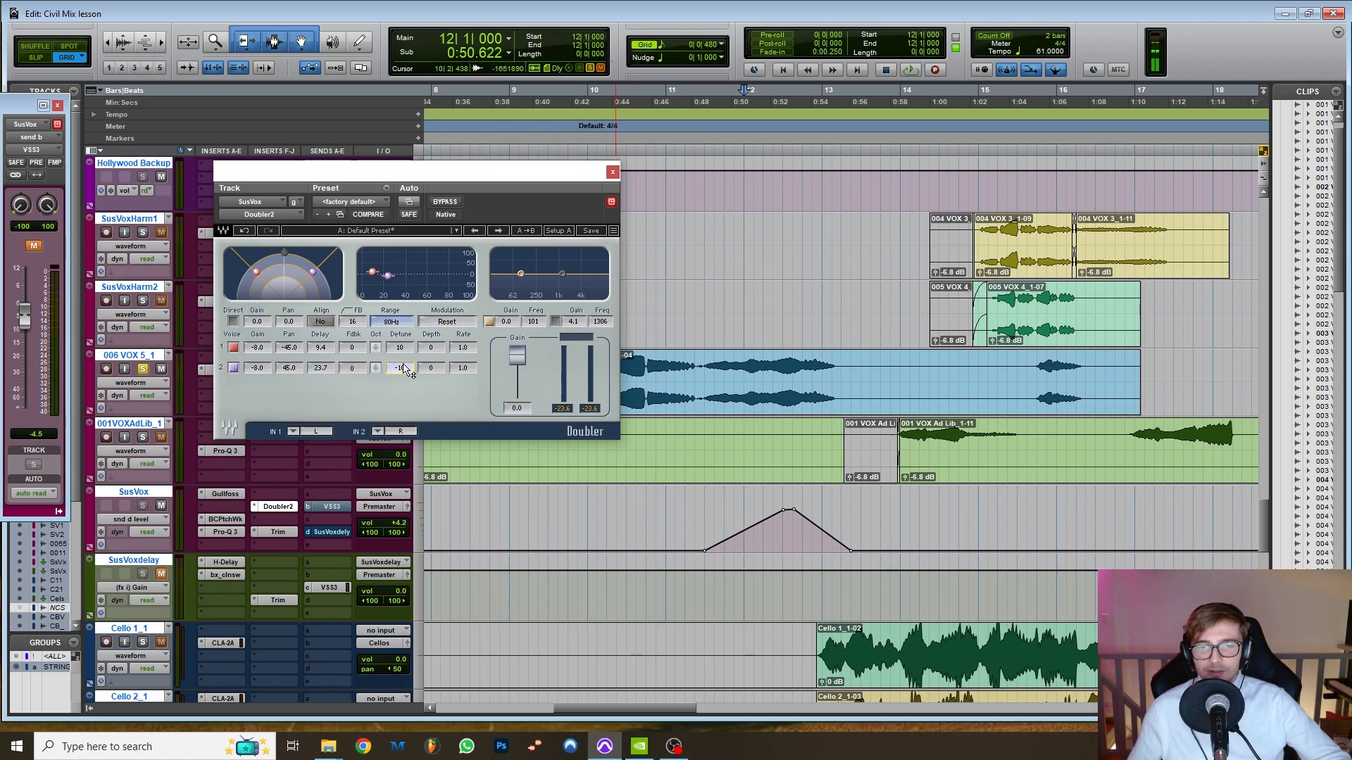
# - Audition Doubler detune values (-83, ±100, 29) and bring both voices' detune back toward 0
pyautogui.press('space')
pyautogui.moveTo(407, 371); pyautogui.dragTo(407, 423)
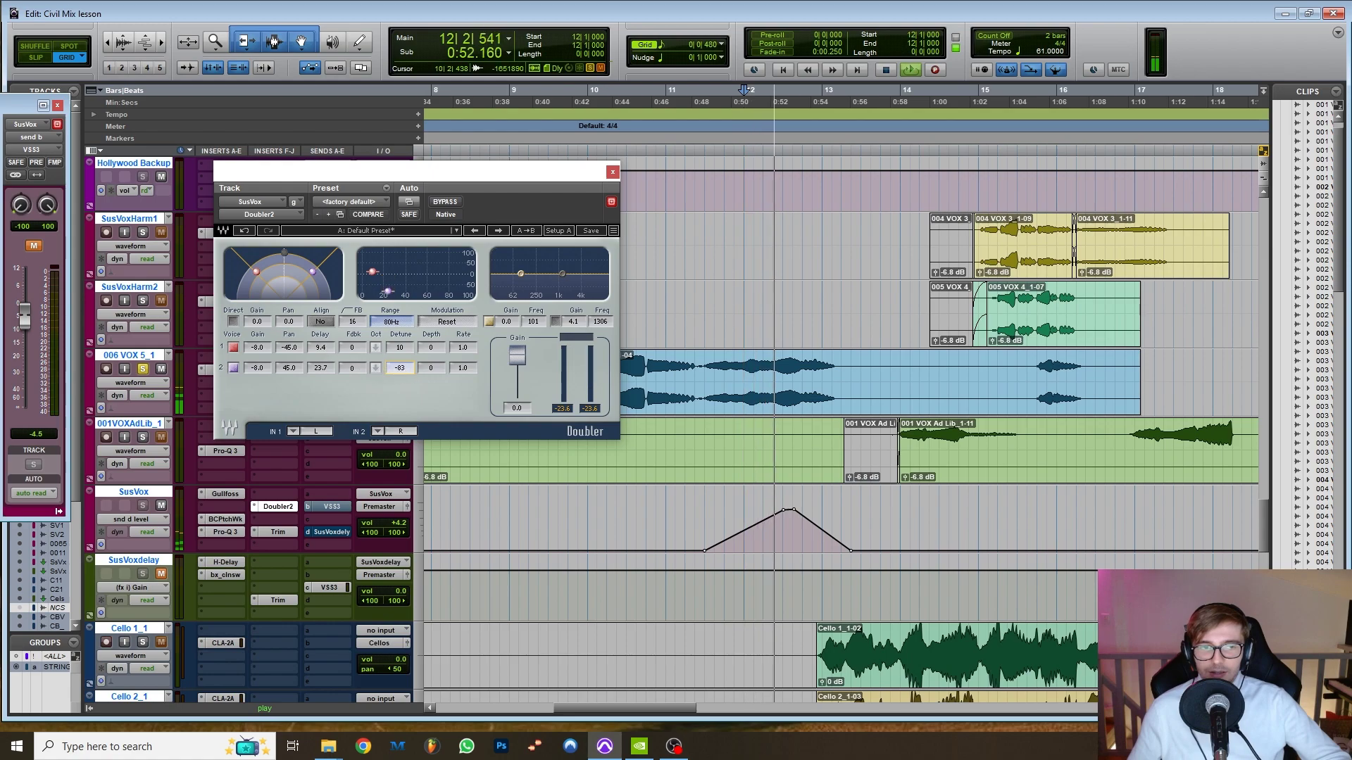
pyautogui.moveTo(400, 367); pyautogui.dragTo(400, 422)
pyautogui.press('space')
pyautogui.press('space')
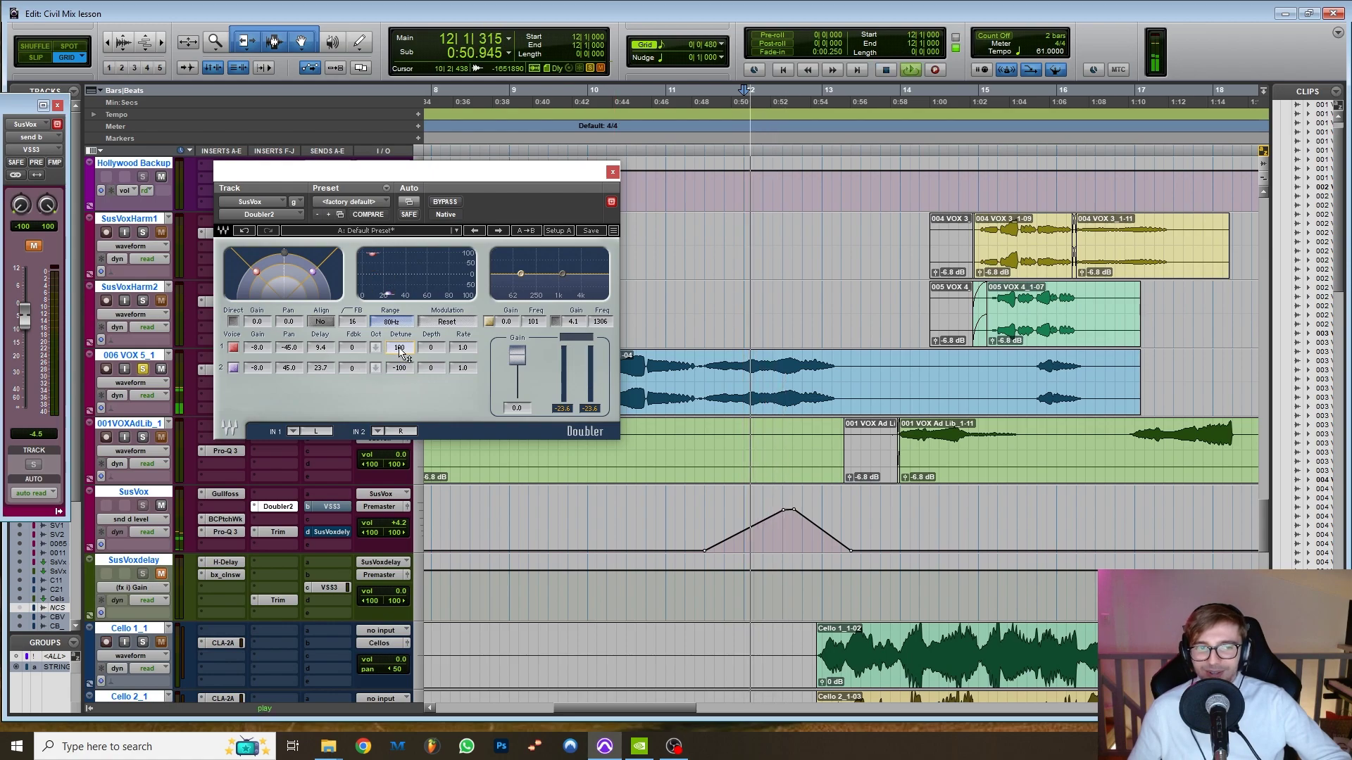
pyautogui.press('space')
pyautogui.moveTo(400, 349)
pyautogui.mouseDown()
pyautogui.moveTo(400, 399)
pyautogui.moveTo(407, 353)
pyautogui.mouseUp()
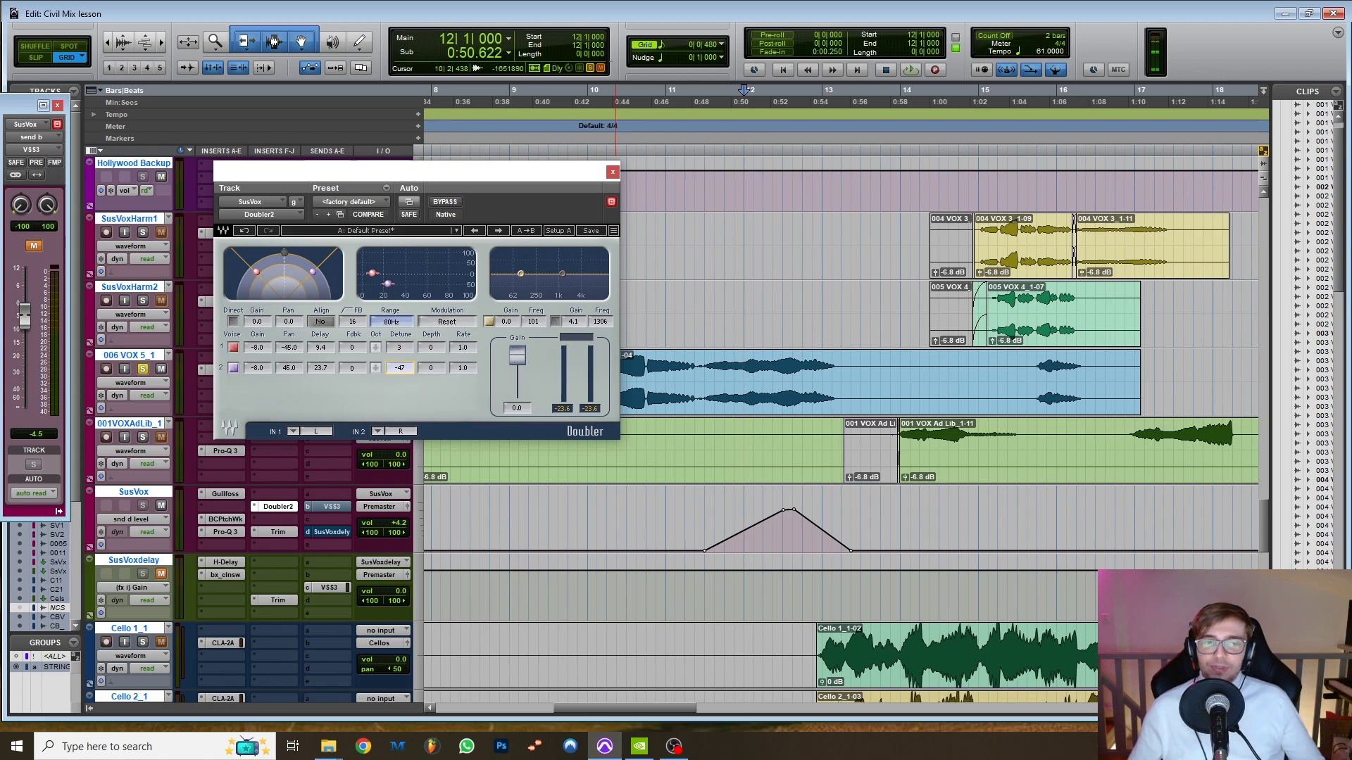
pyautogui.moveTo(400, 368); pyautogui.dragTo(400, 365)
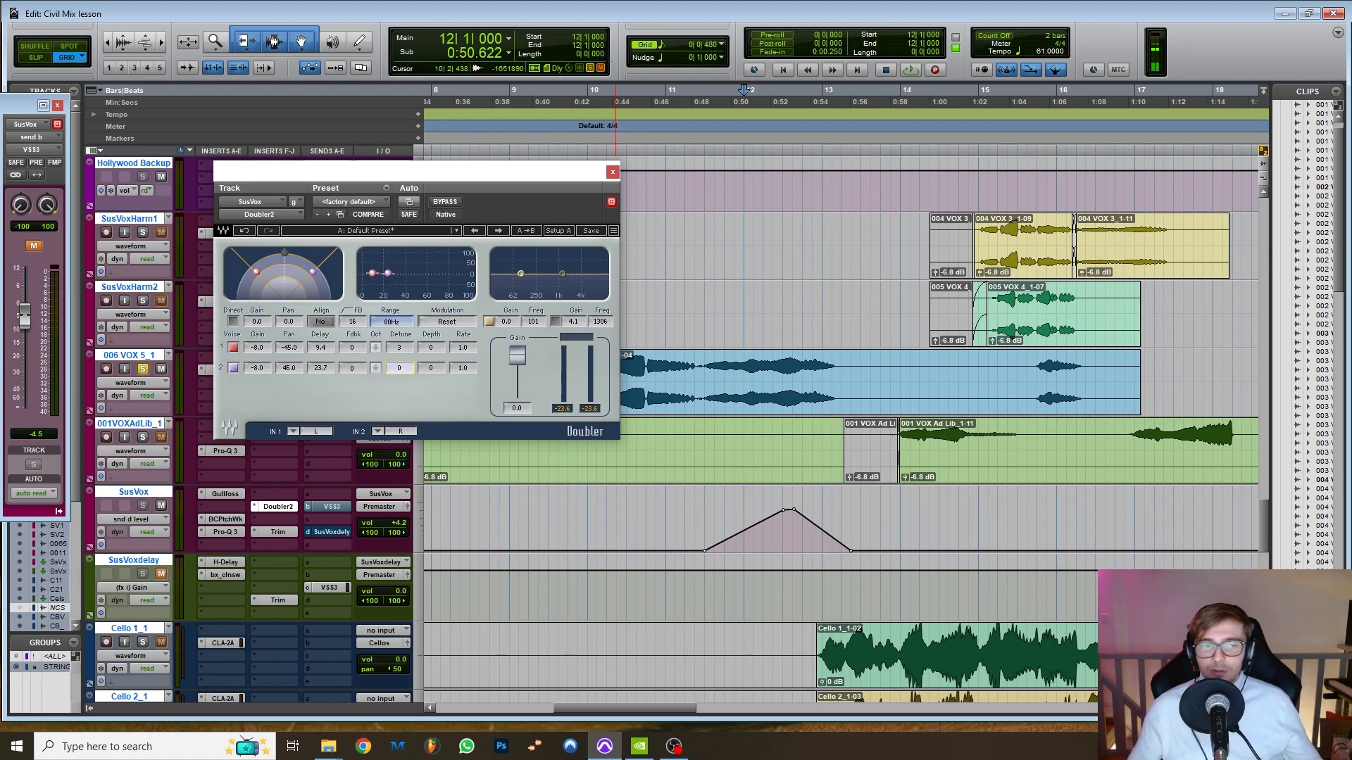
pyautogui.click(399, 347)
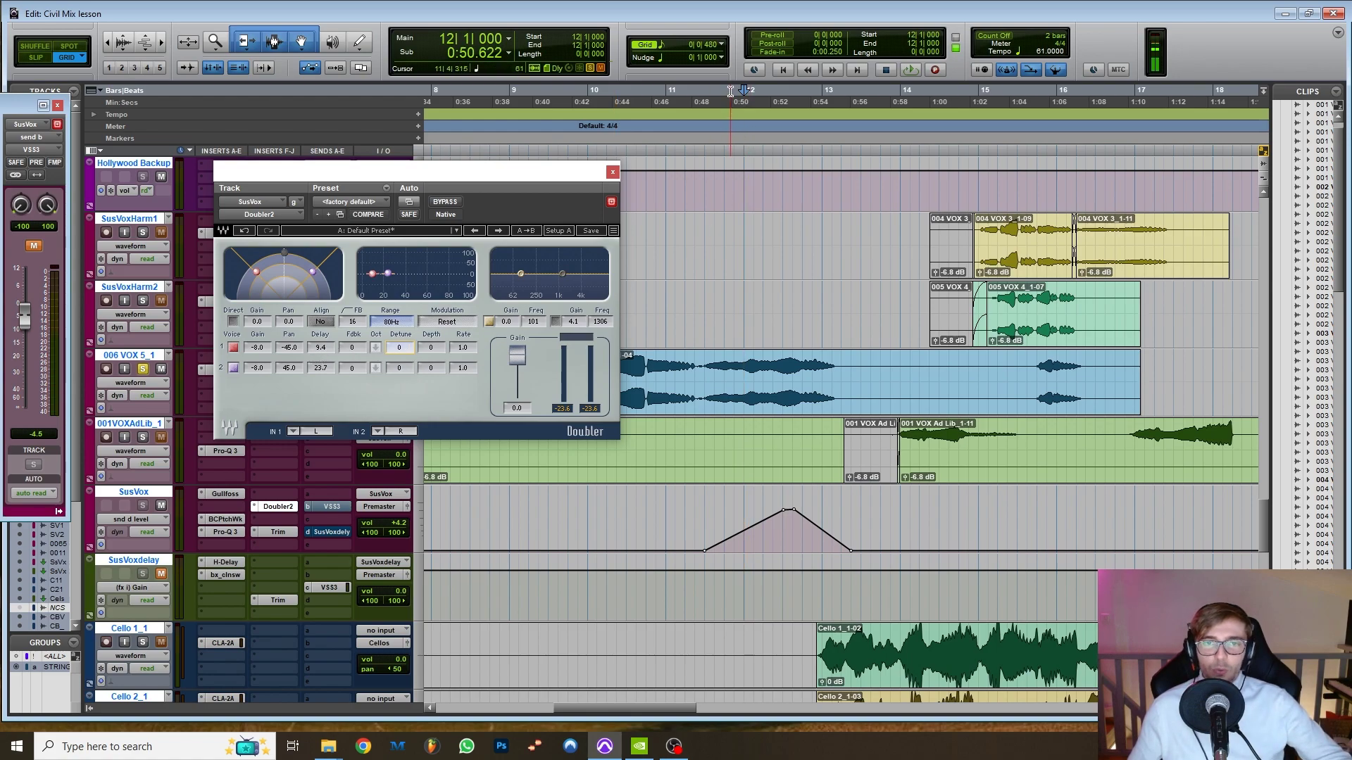
# - Reset both Doubler voice gains to 0 dB and audition with Direct enabled
pyautogui.click(731, 91)
pyautogui.keyDown('alt'); pyautogui.click(257, 348); pyautogui.keyUp('alt')
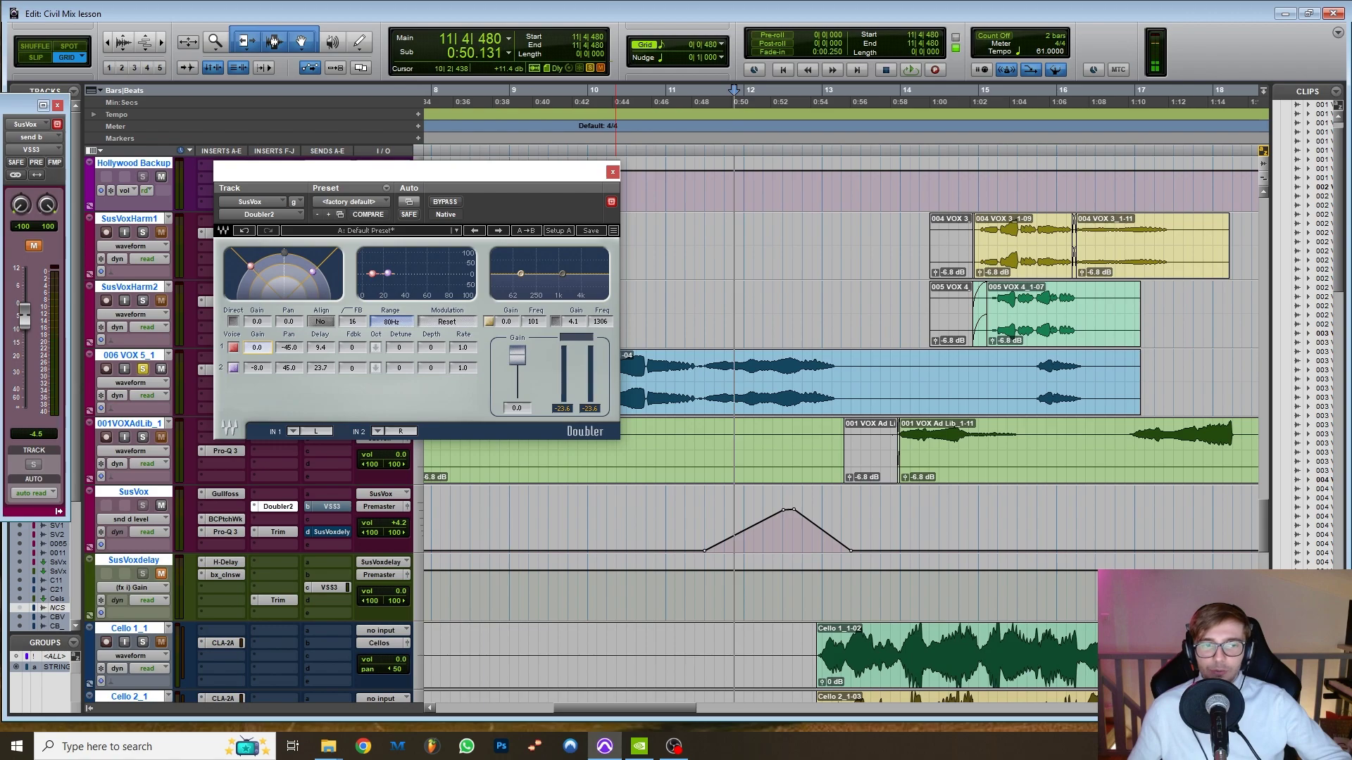
pyautogui.keyDown('alt'); pyautogui.click(261, 368); pyautogui.keyUp('alt')
pyautogui.press('space')
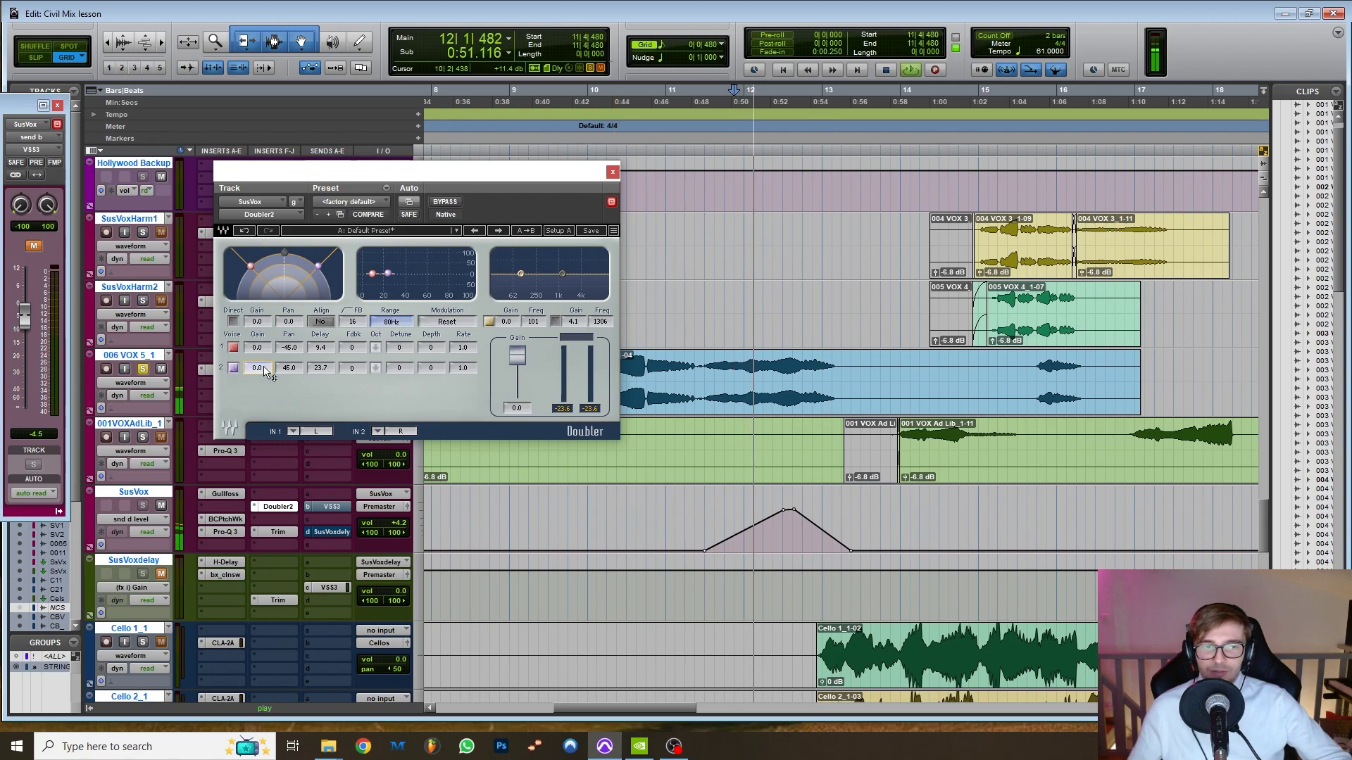
pyautogui.click(232, 325)
pyautogui.press('space')
pyautogui.press('space')
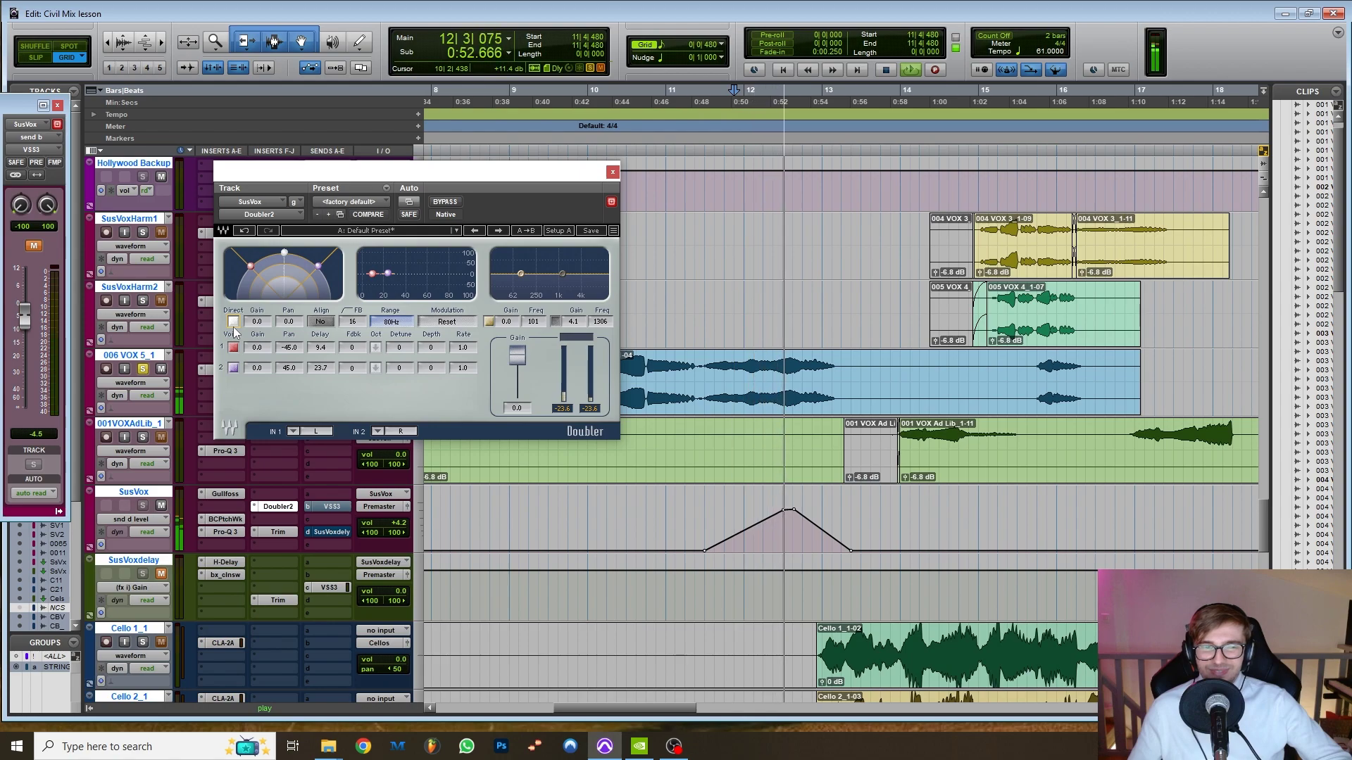
pyautogui.press('space')
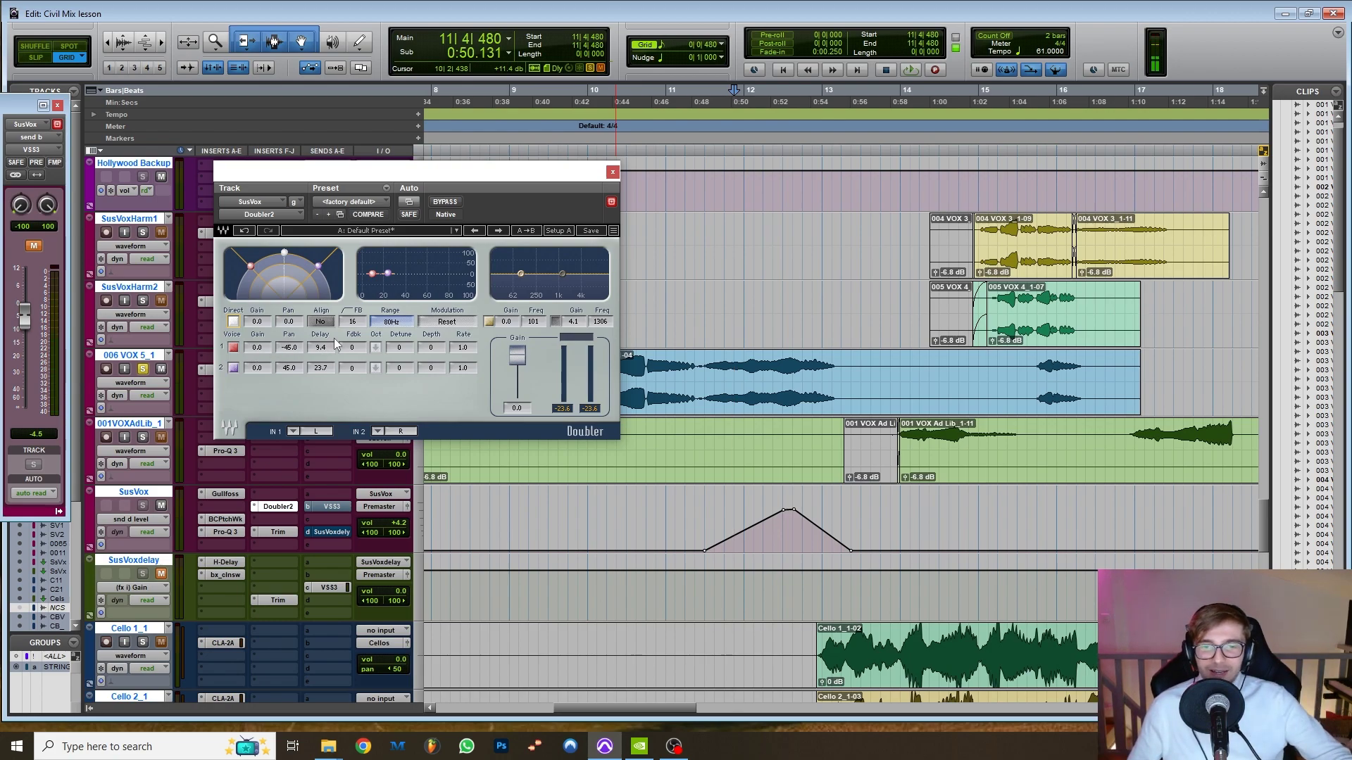
# - Set Doubler voice 1 and voice 2 gains to -8 dB
pyautogui.click(251, 346)
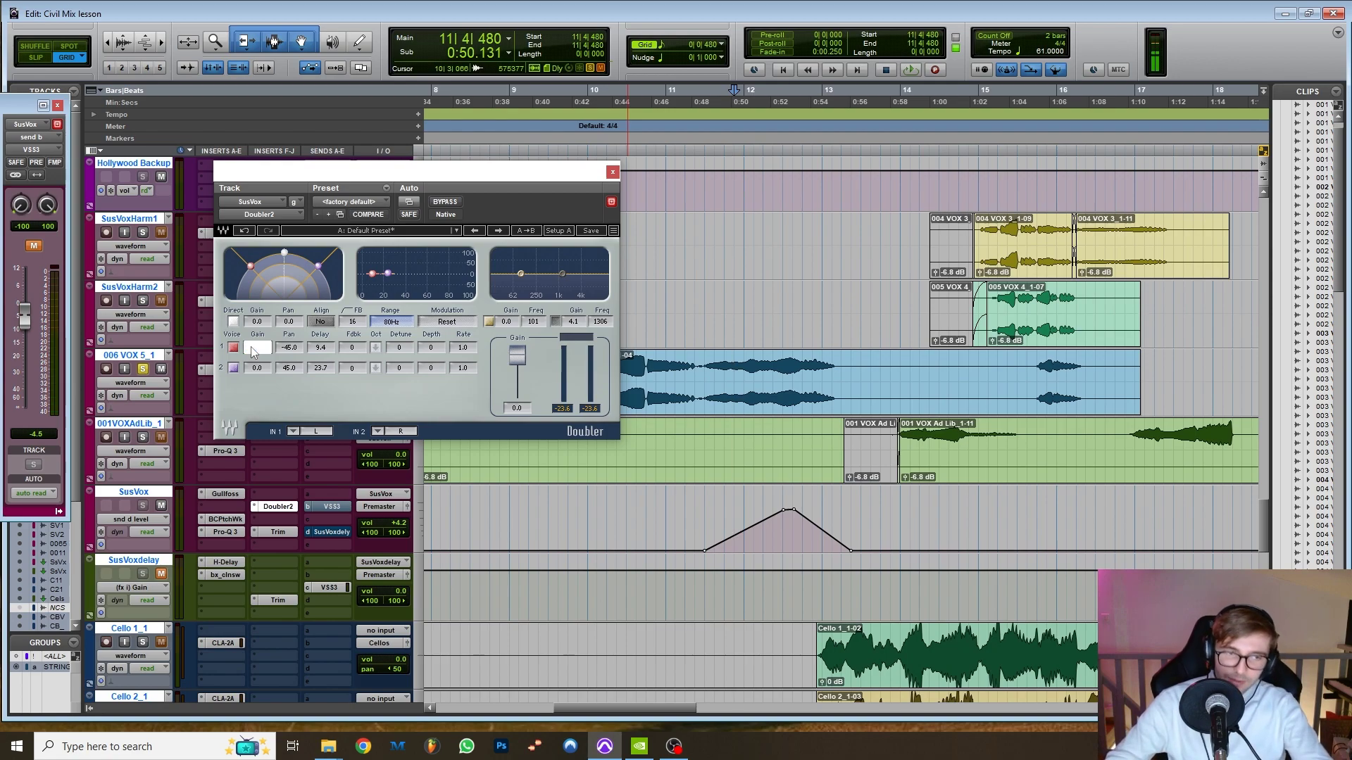
pyautogui.press('Return')
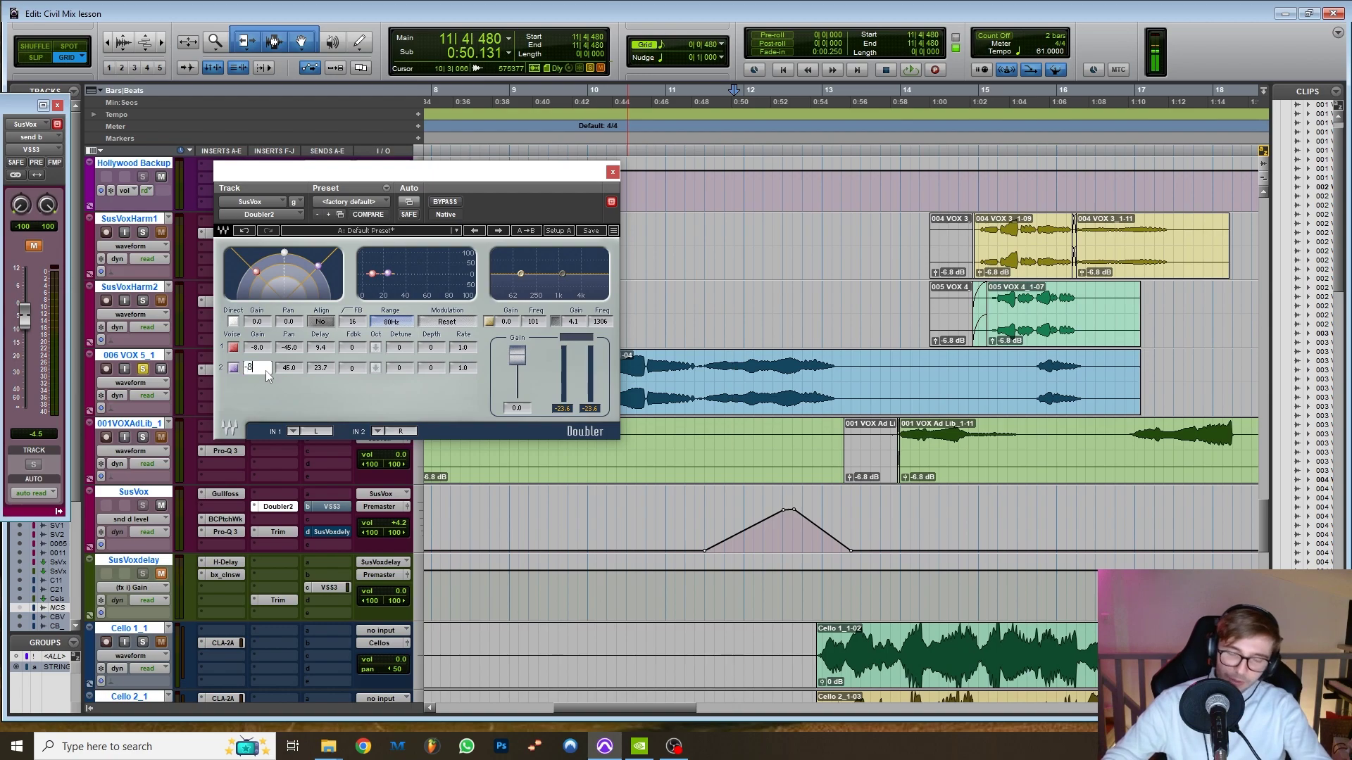
pyautogui.write('-8')
pyautogui.press('Return')
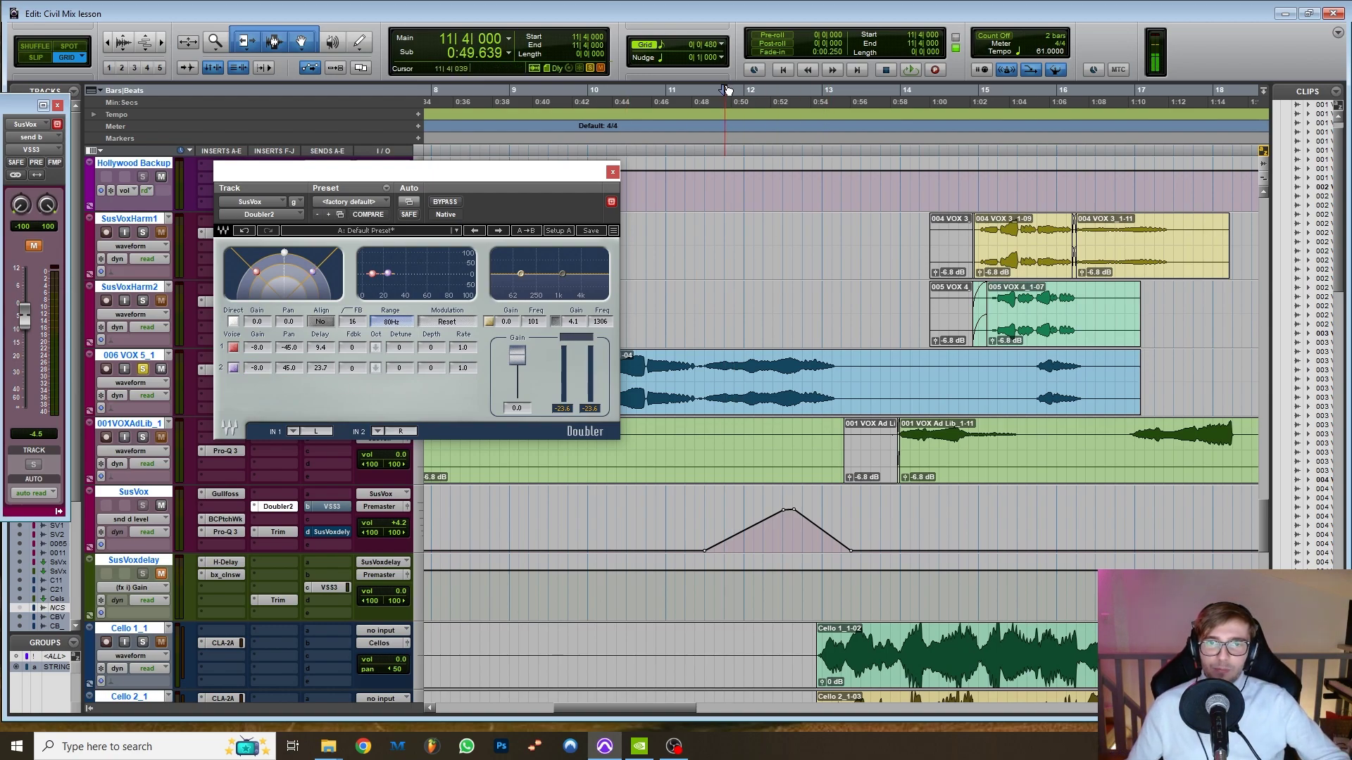
pyautogui.press('+')
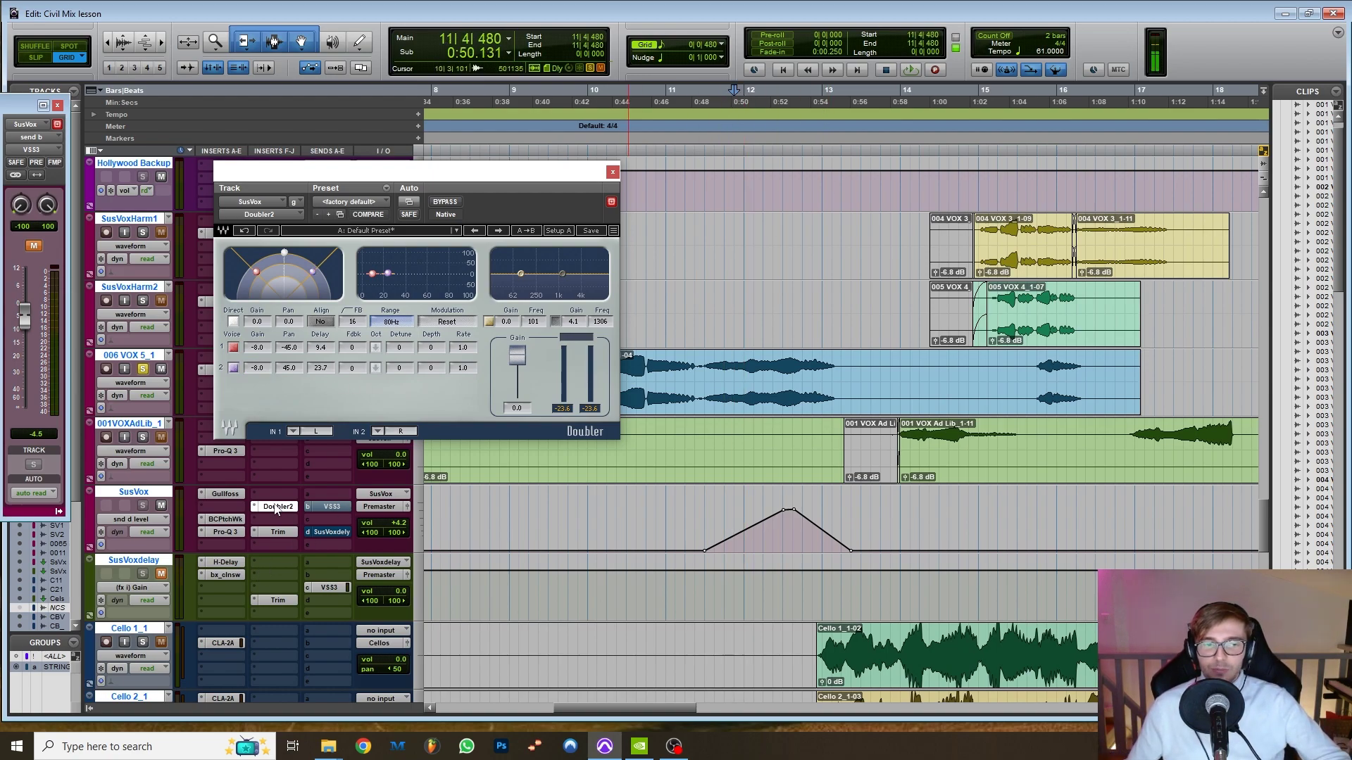
# - Play the passage around bar 12 and close then reopen the Doubler window
pyautogui.press('space')
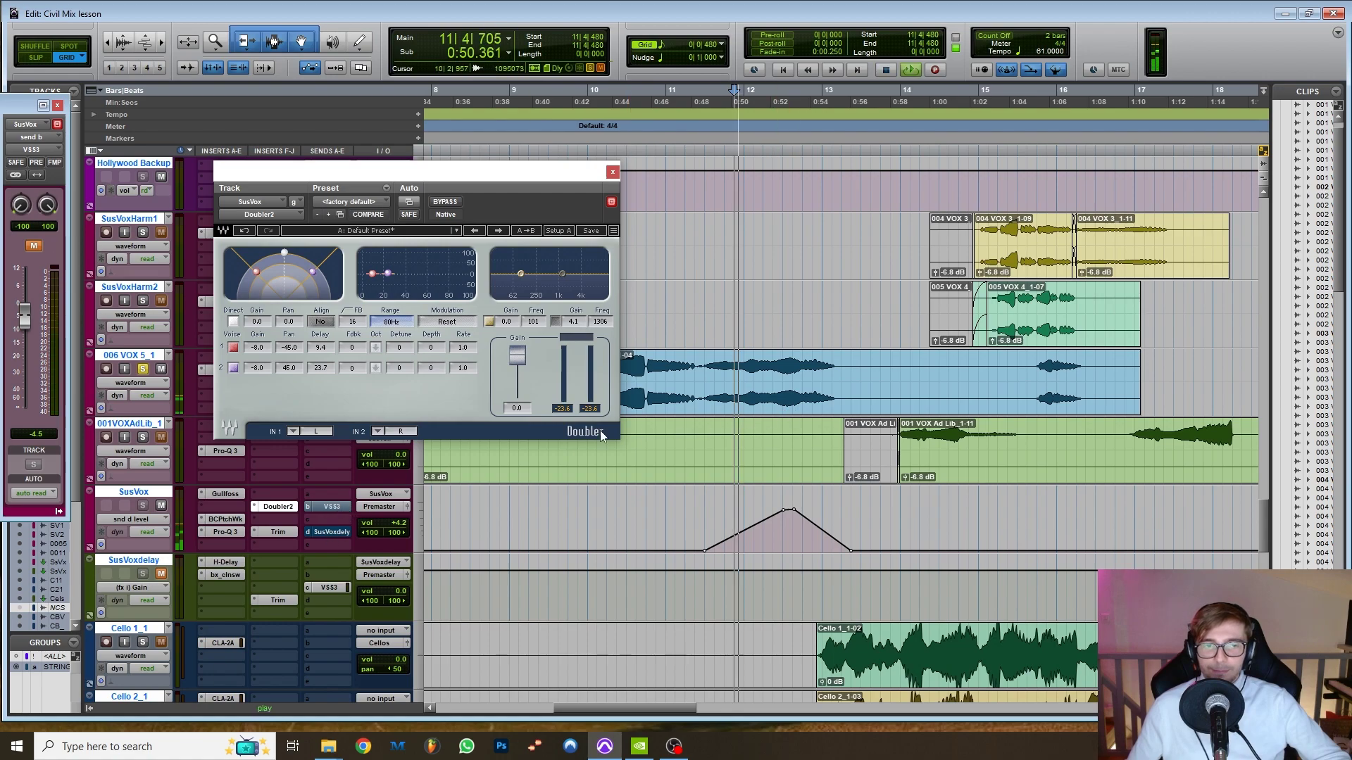
pyautogui.press('space')
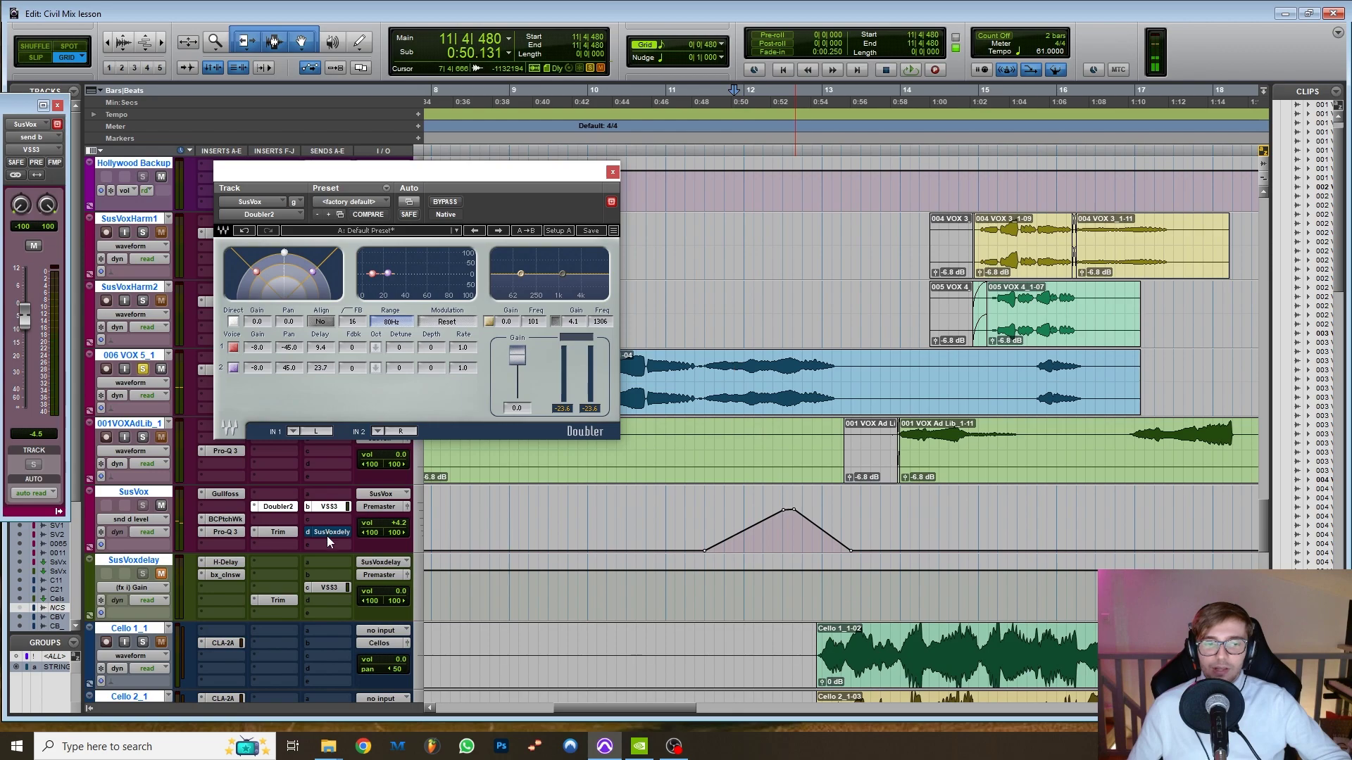
pyautogui.click(278, 507)
pyautogui.click(278, 507)
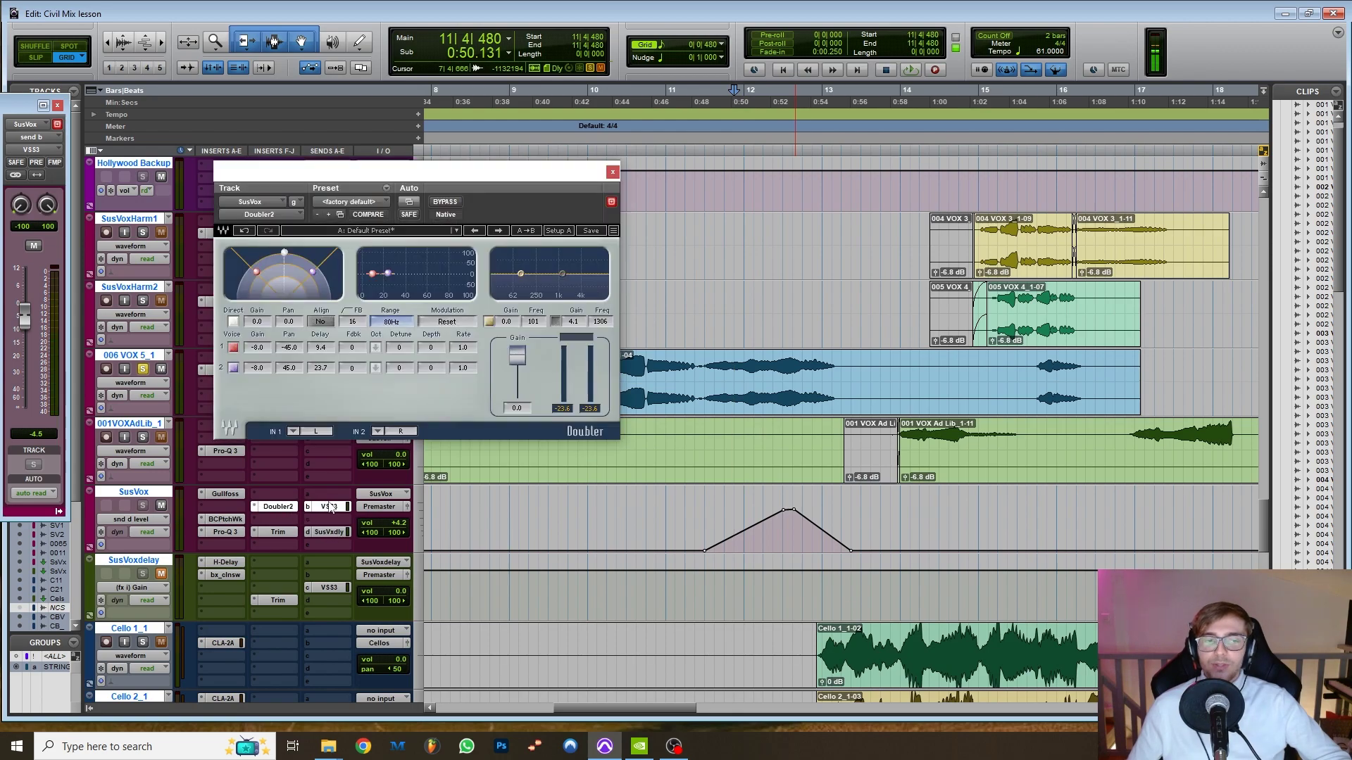
# - A/B the SusVox vocal by bypassing and re-enabling the Doubler from just before bar 12
pyautogui.click(734, 99)
pyautogui.press('space')
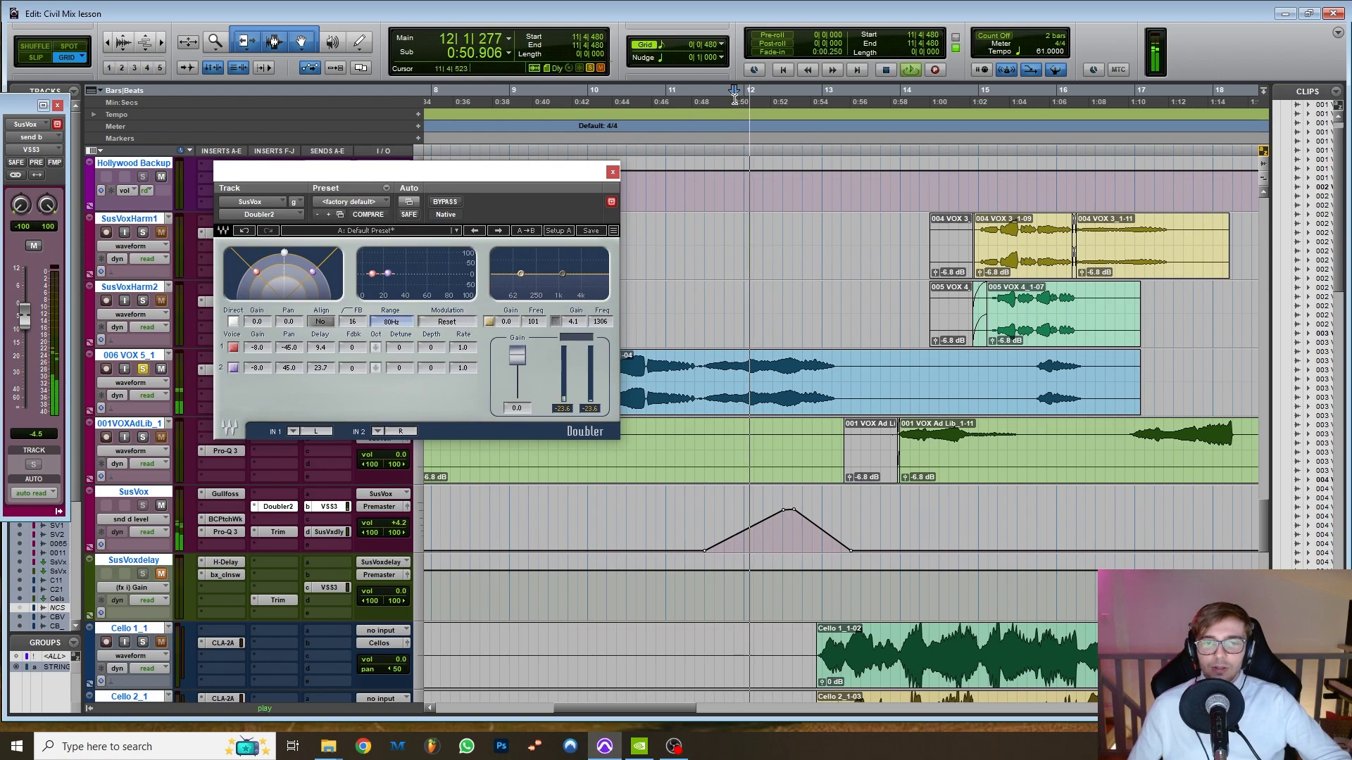
pyautogui.press('space')
pyautogui.press('space')
pyautogui.keyDown('ctrl'); pyautogui.click(280, 510); pyautogui.keyUp('ctrl')
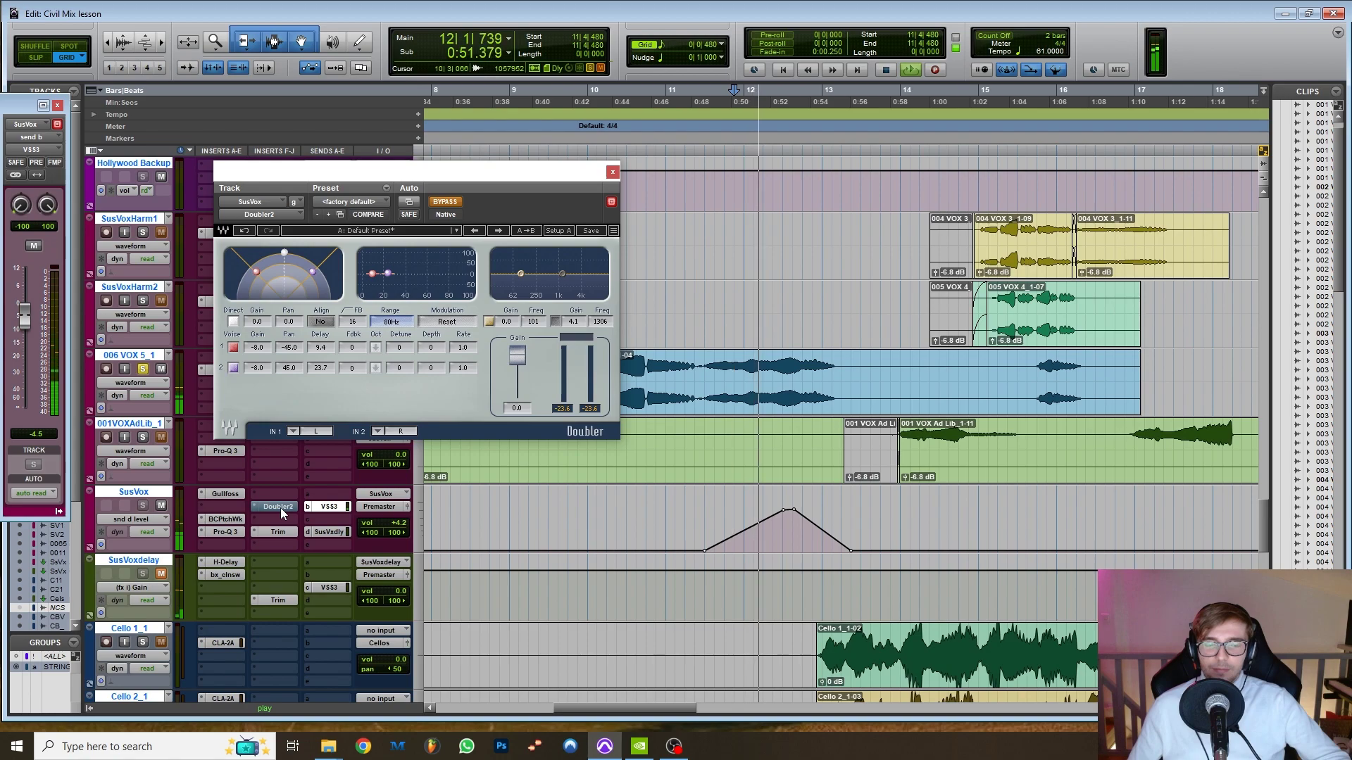
pyautogui.press('space')
pyautogui.press('space')
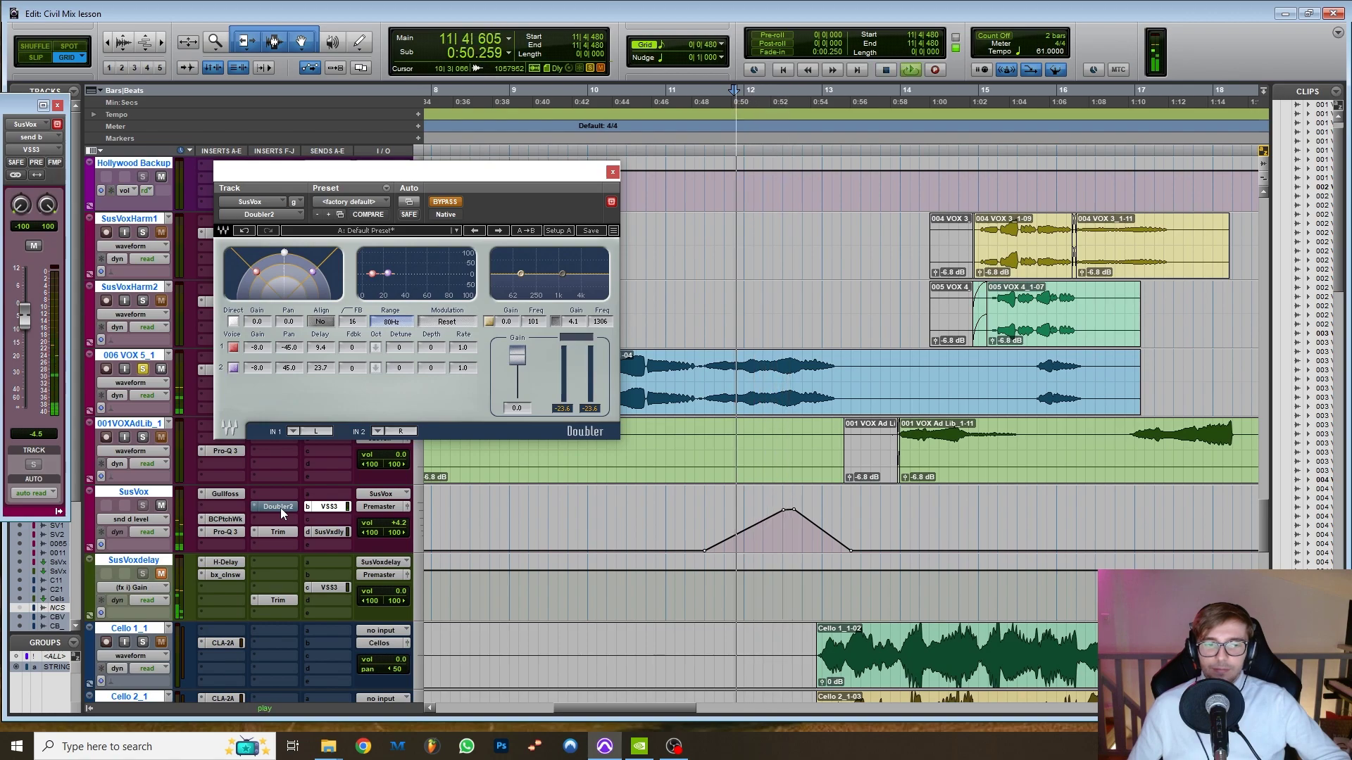
pyautogui.keyDown('ctrl'); pyautogui.click(280, 508); pyautogui.keyUp('ctrl')
pyautogui.press('space')
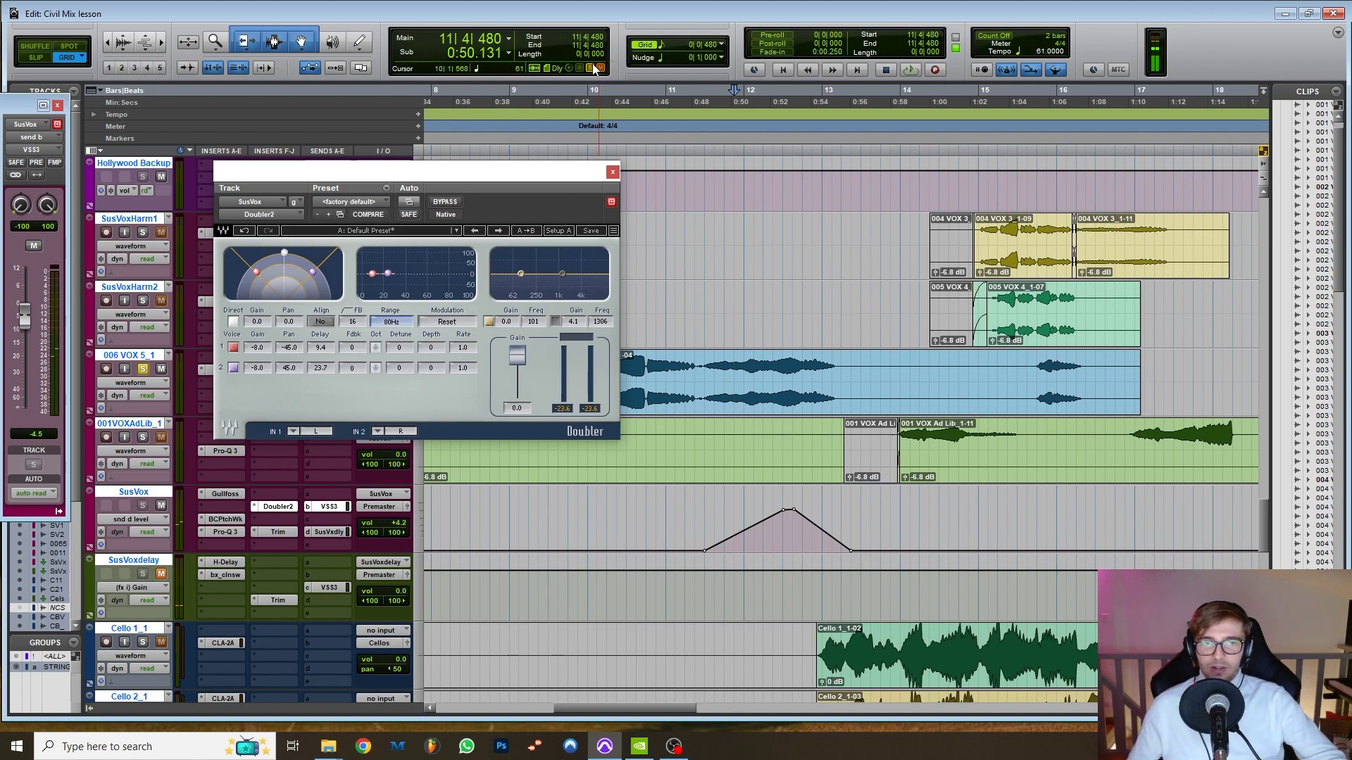
# - Play from bar 10, leave the Doubler bypassed, and zoom out to bar 8
pyautogui.click(656, 92)
pyautogui.press('space')
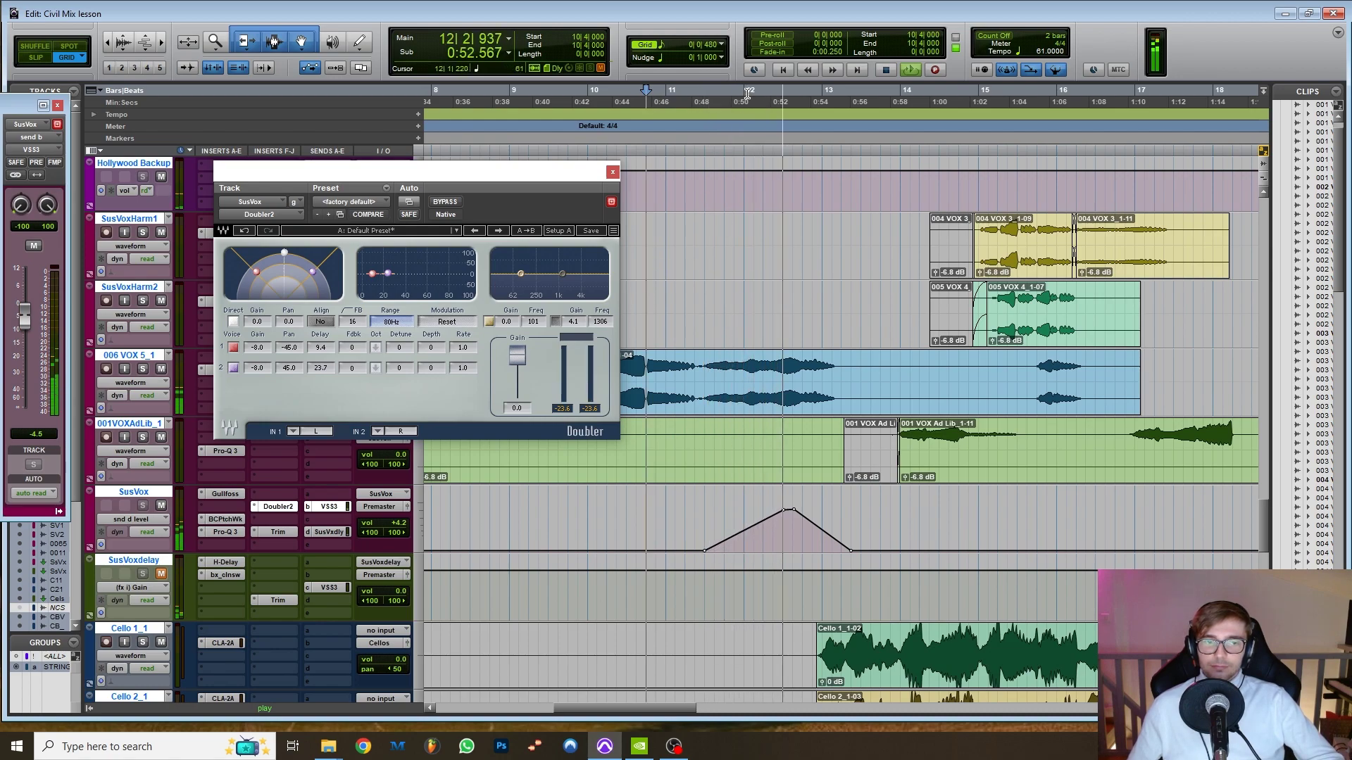
pyautogui.press('space')
pyautogui.press('space')
pyautogui.keyDown('ctrl'); pyautogui.click(274, 507); pyautogui.keyUp('ctrl')
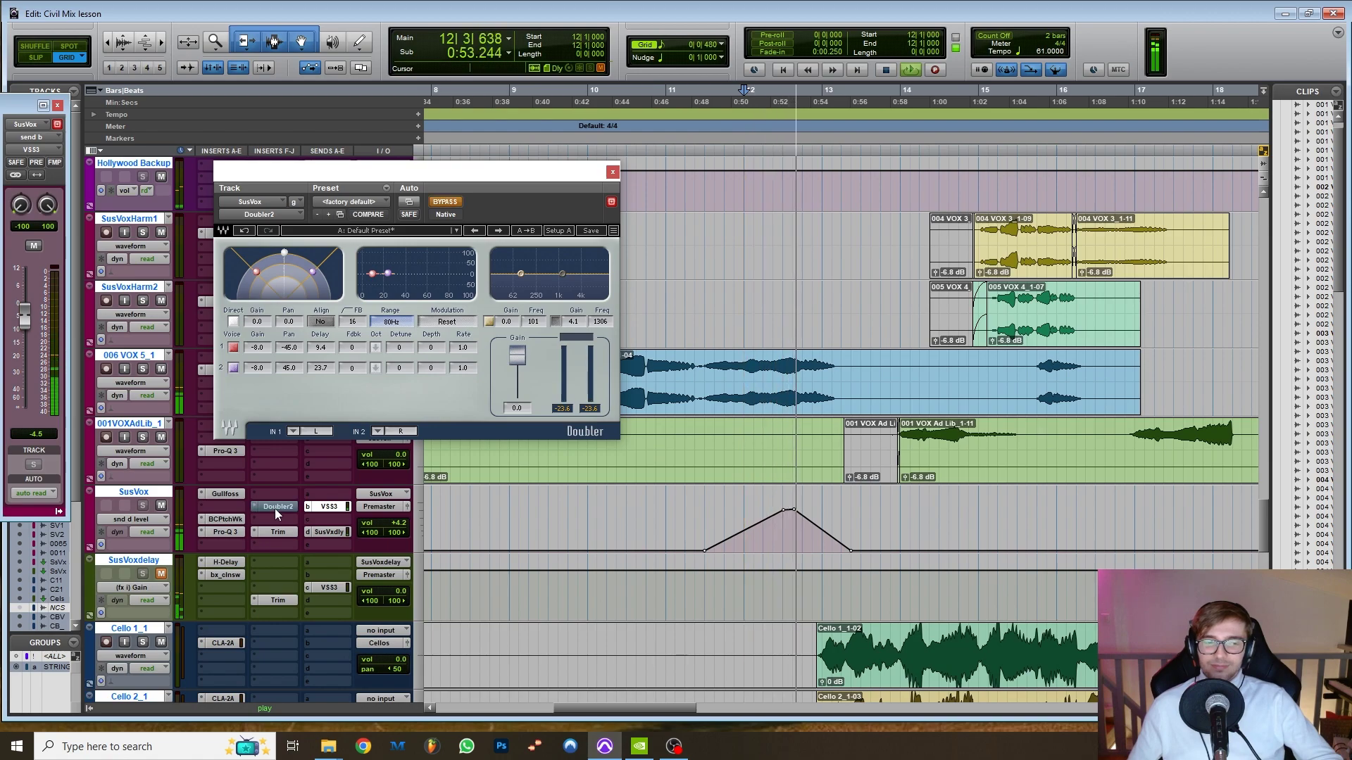
pyautogui.press('space')
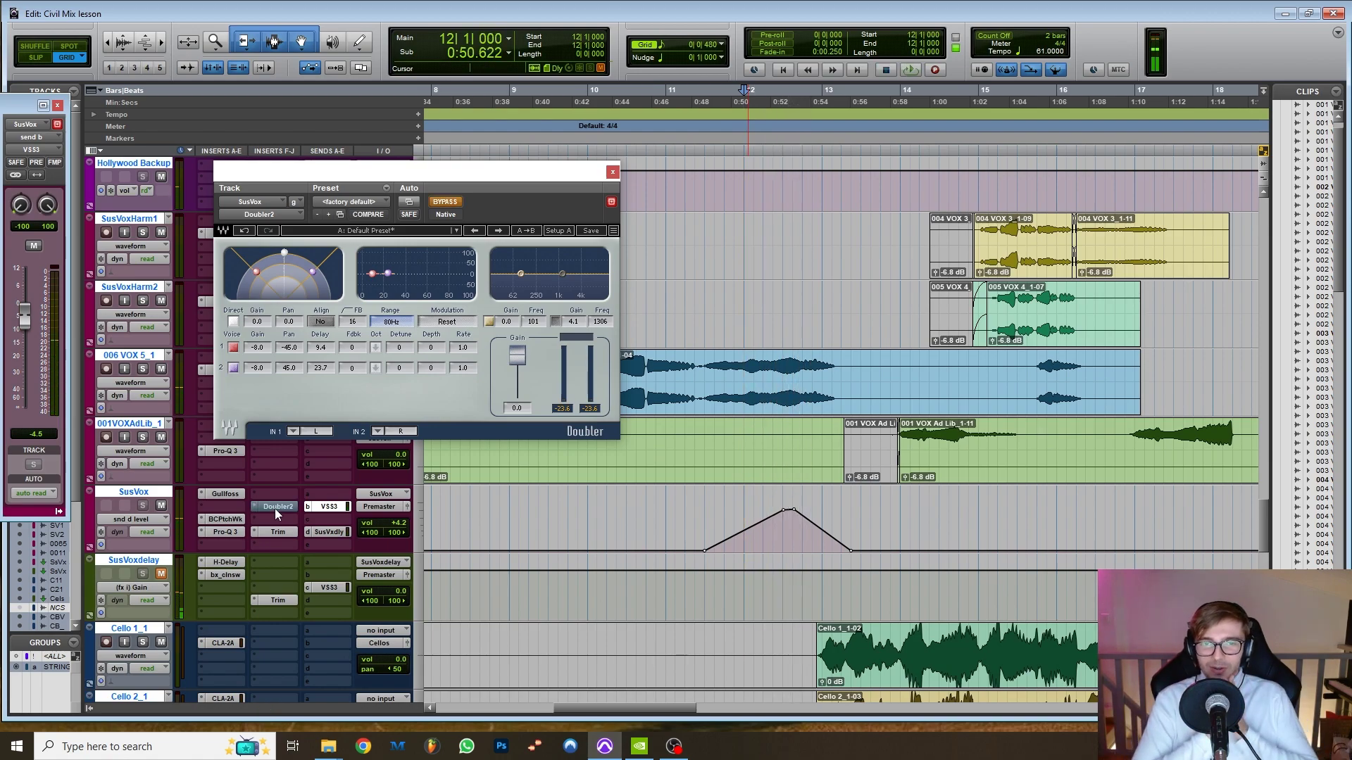
pyautogui.press('r')
pyautogui.click(657, 94)
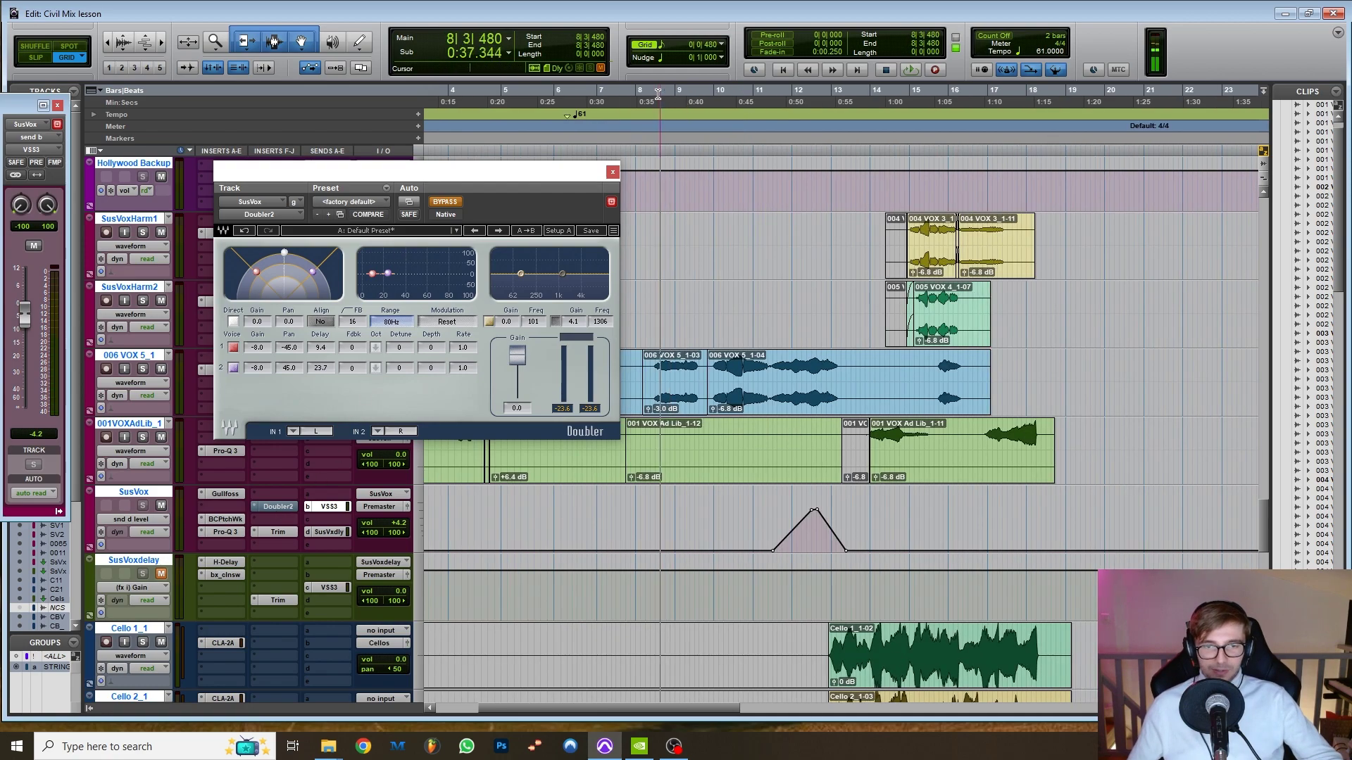